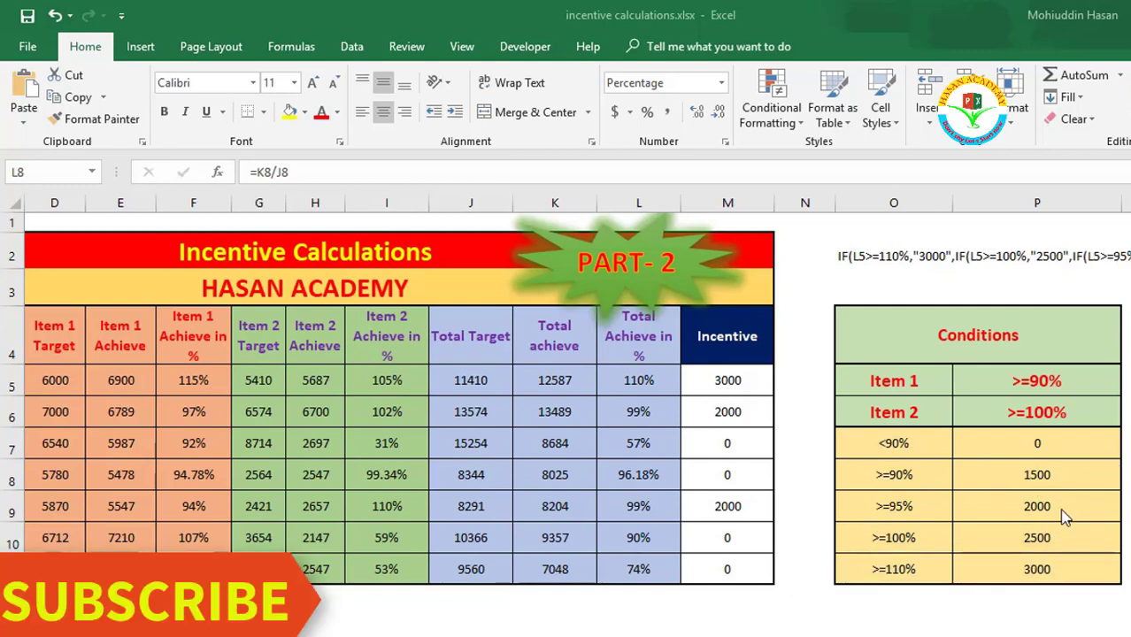
# Select M5 to preview its nested IF(AND()) incentive result
pyautogui.click(719, 387)
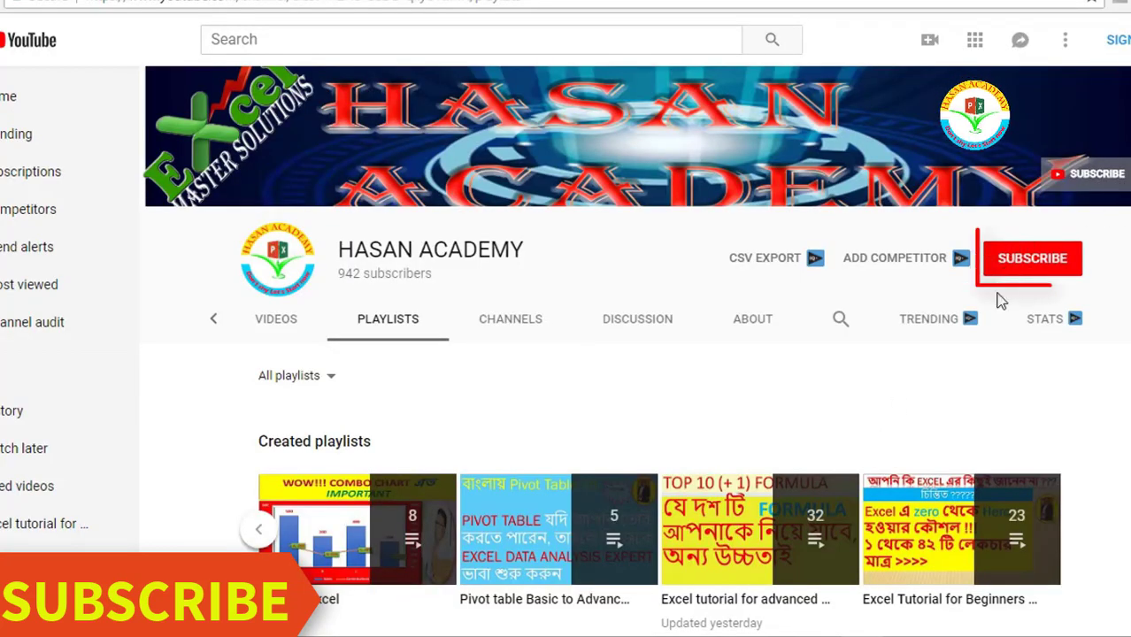
# Scroll the channel's playlists page and page the Created playlists carousel back and forth
pyautogui.scroll(-2, 714, 411)
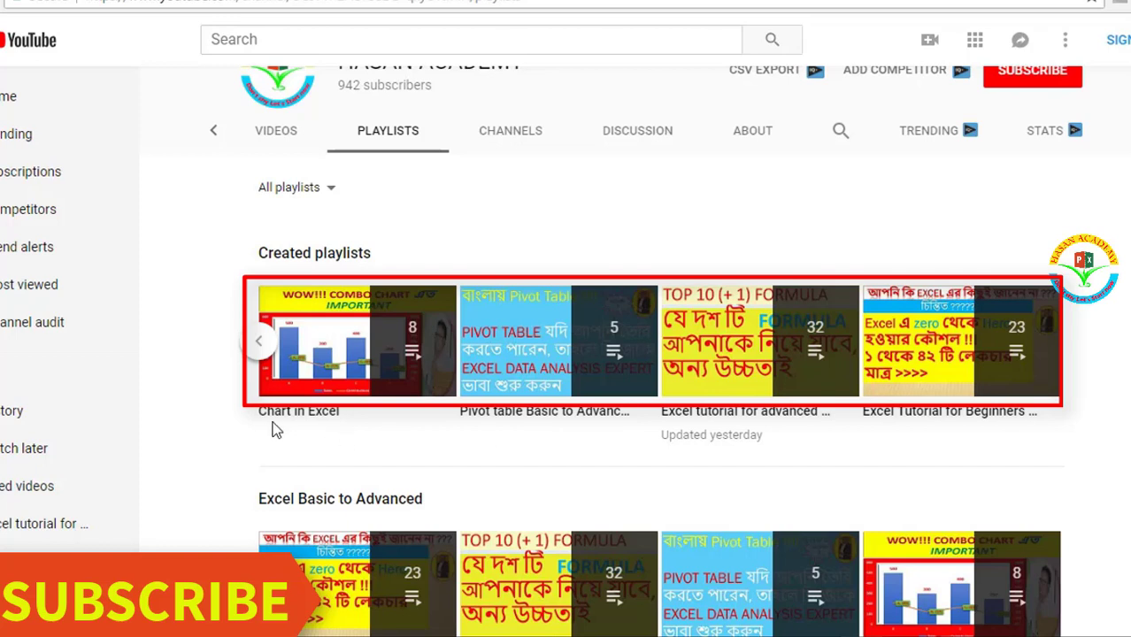
pyautogui.click(260, 341)
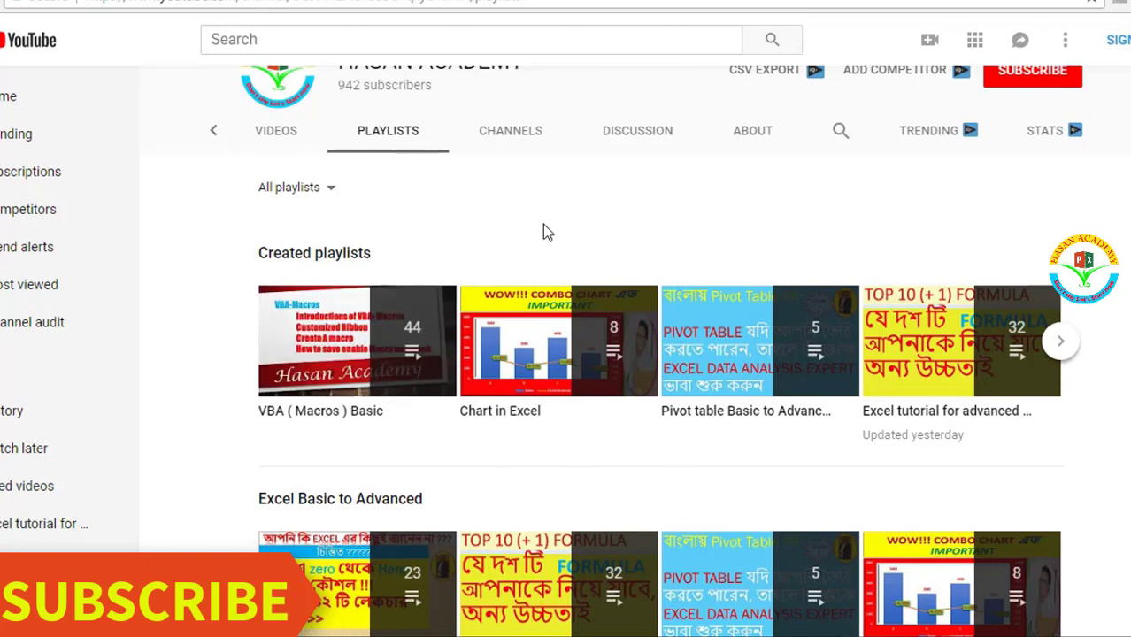
pyautogui.click(1064, 342)
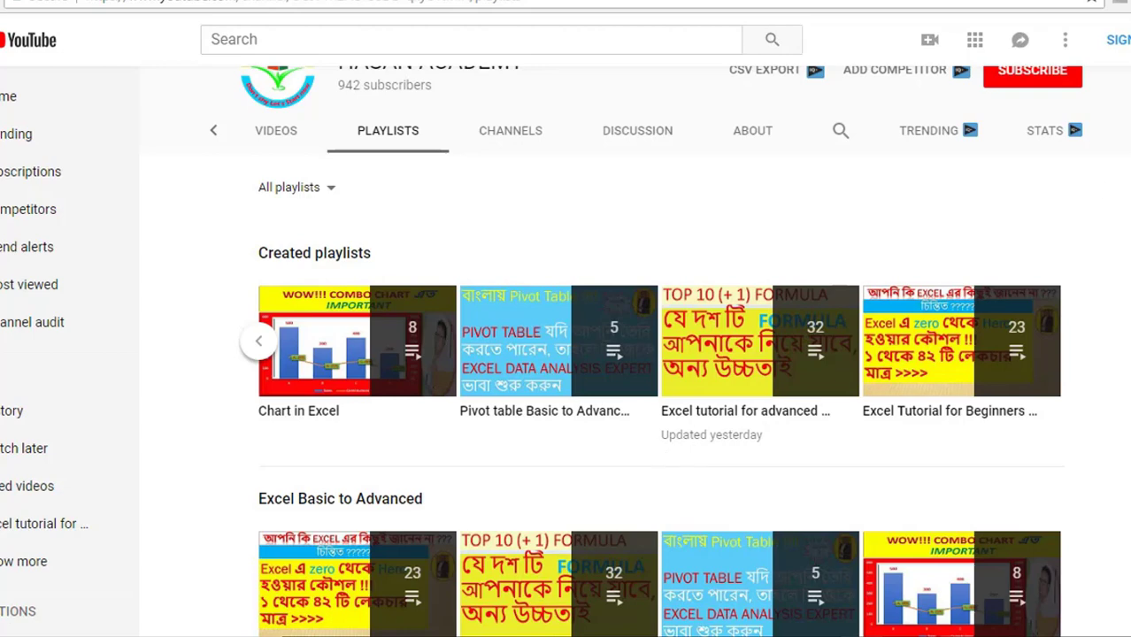
pyautogui.scroll(1, 1075, 193)
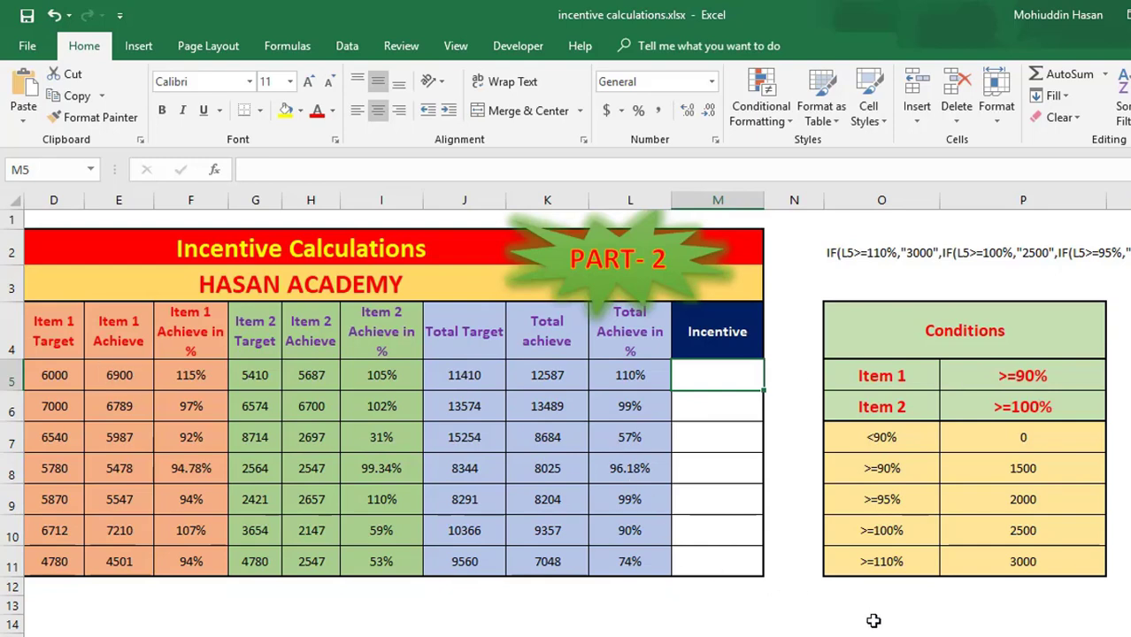
pyautogui.hscroll(-3, 720, 629)
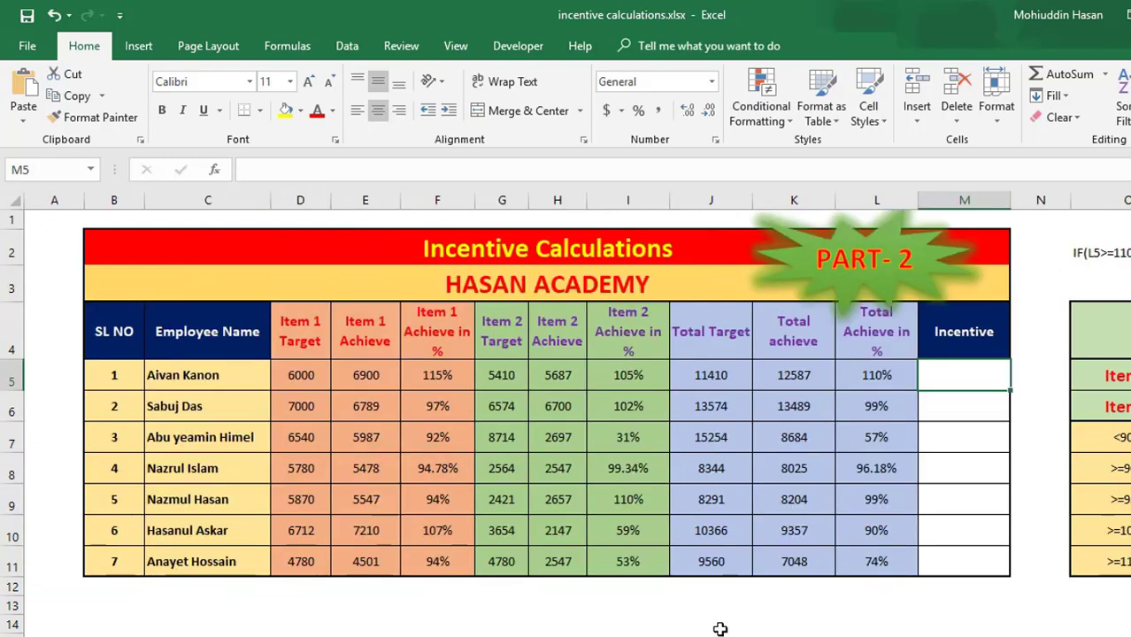
pyautogui.click(321, 376)
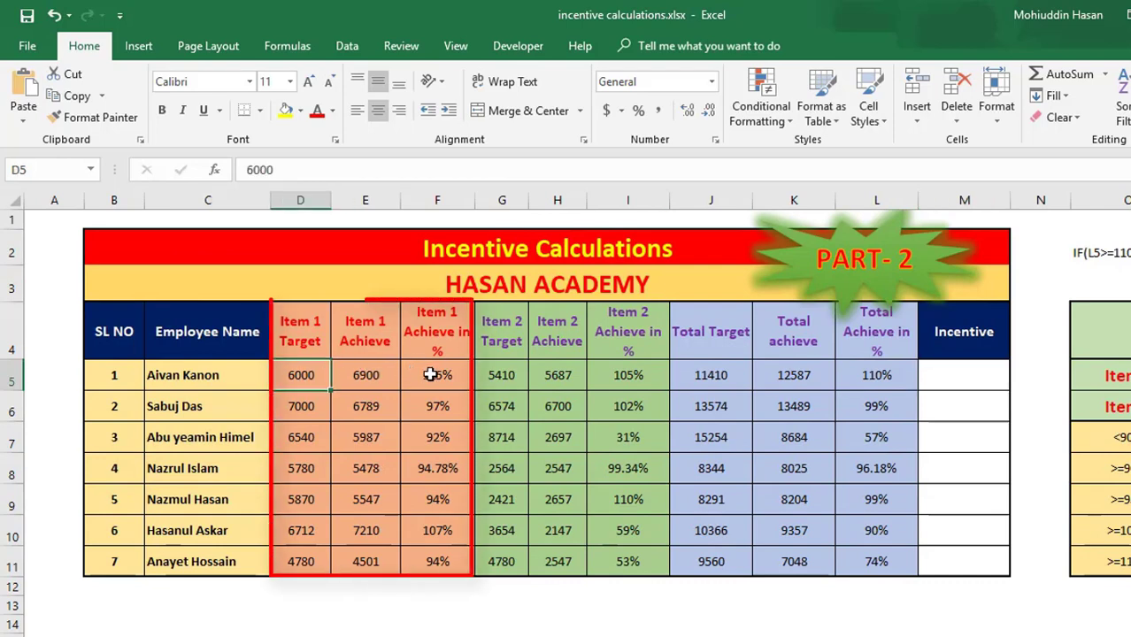
pyautogui.click(431, 375)
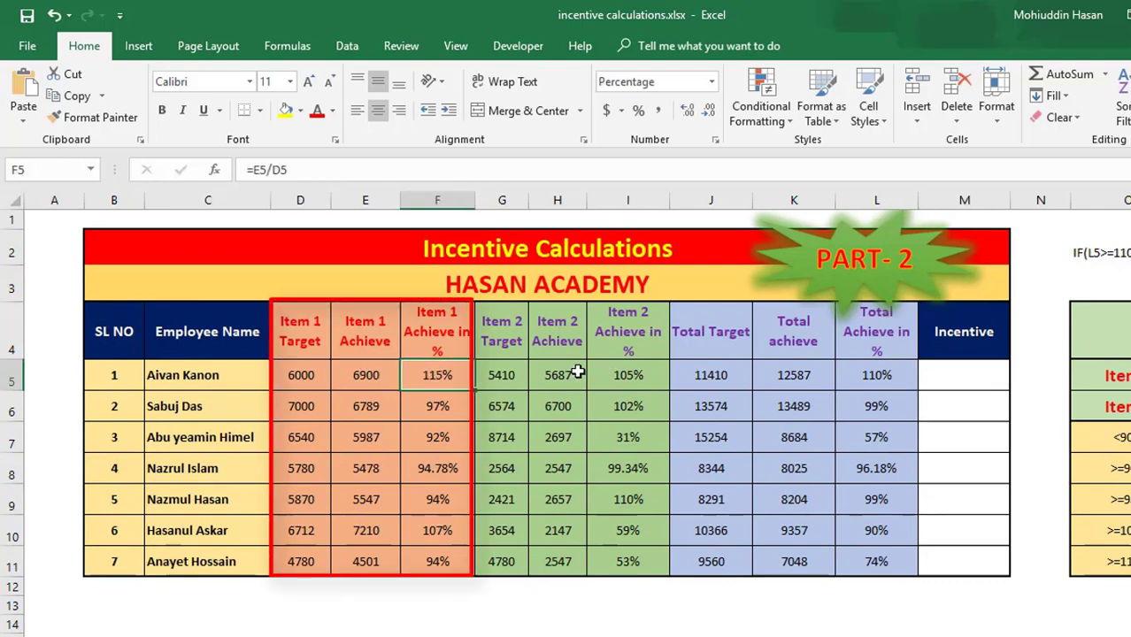
pyautogui.click(634, 376)
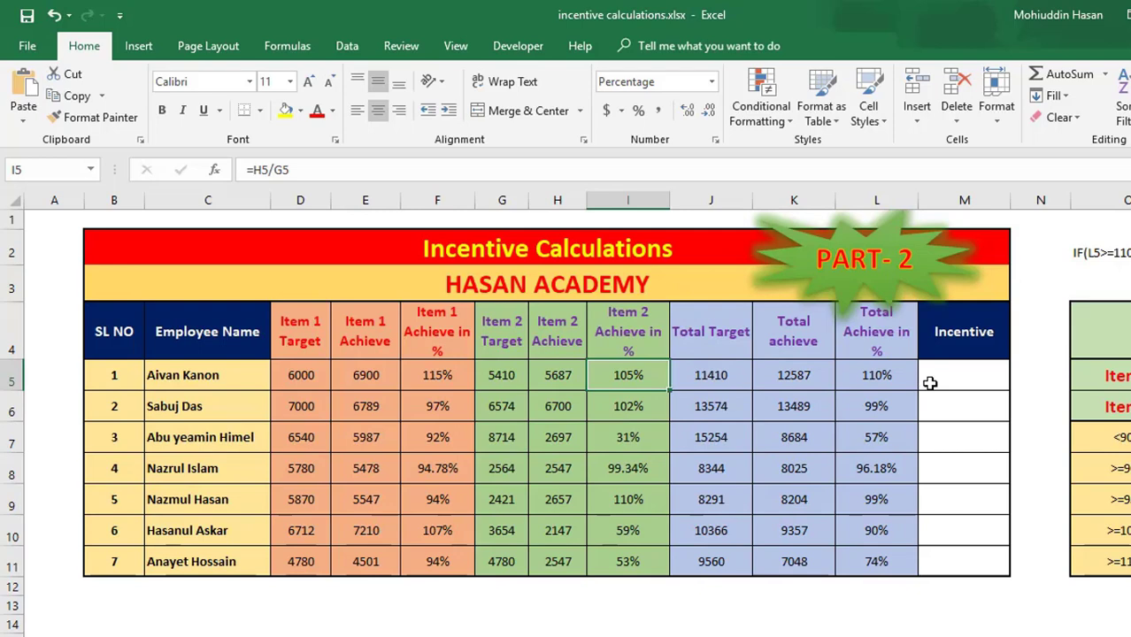
pyautogui.click(700, 378)
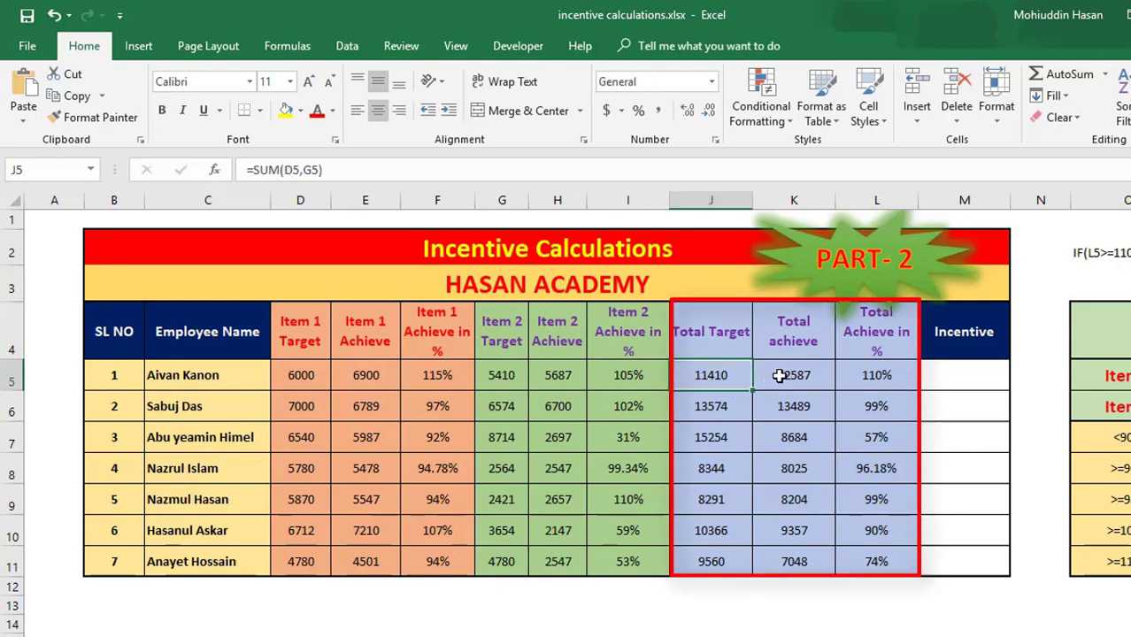
pyautogui.click(781, 375)
pyautogui.click(875, 379)
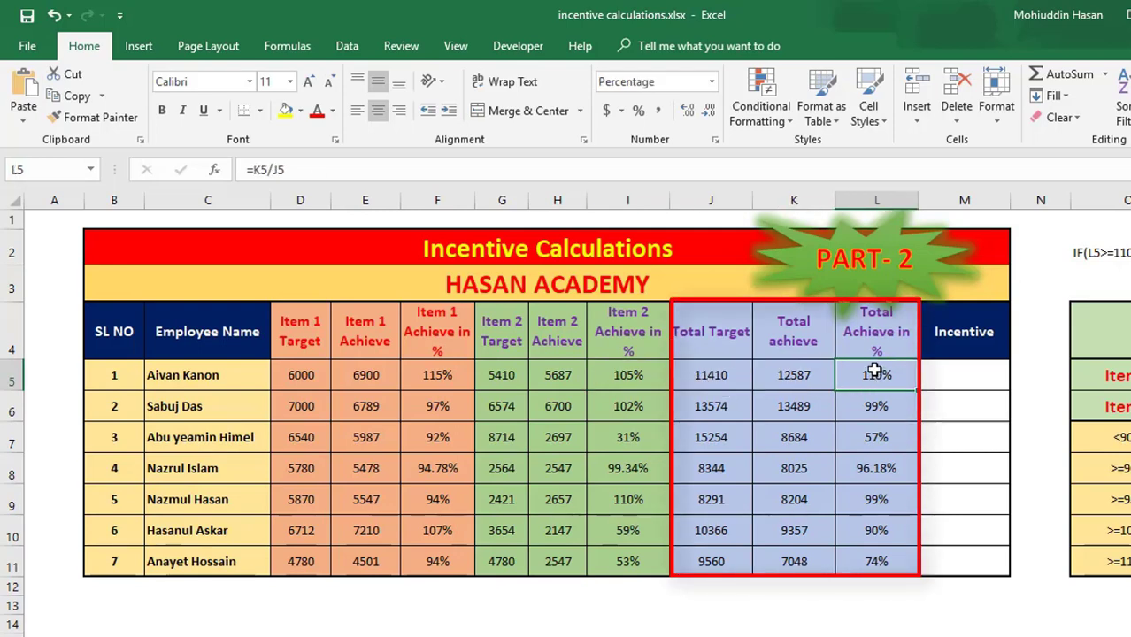
pyautogui.moveTo(796, 632); pyautogui.dragTo(814, 632)
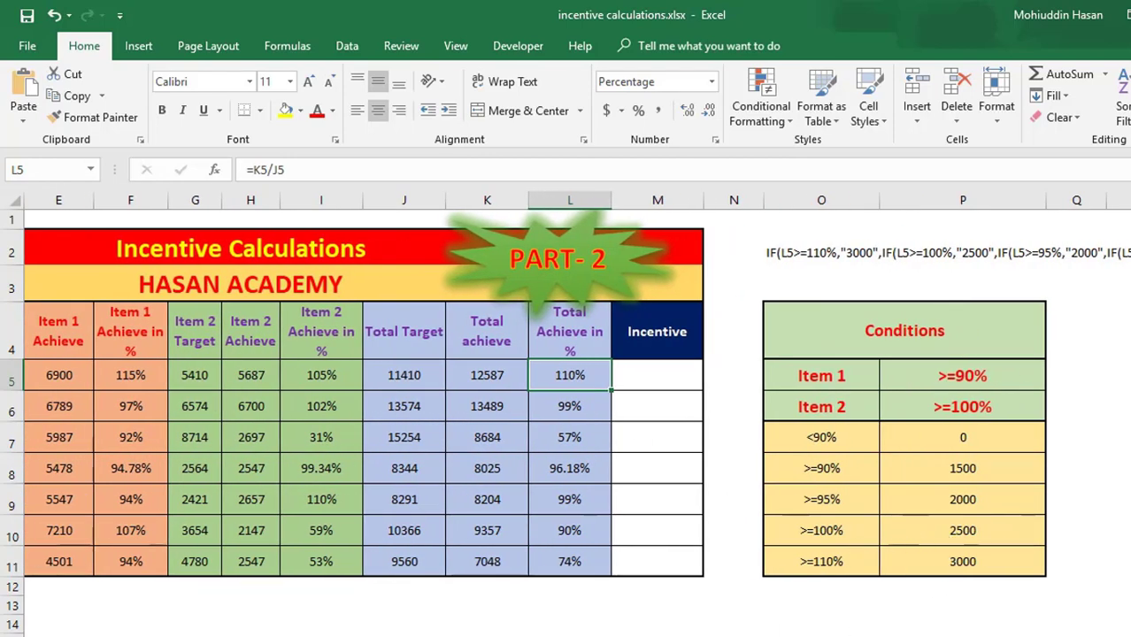
pyautogui.moveTo(874, 627); pyautogui.dragTo(860, 629)
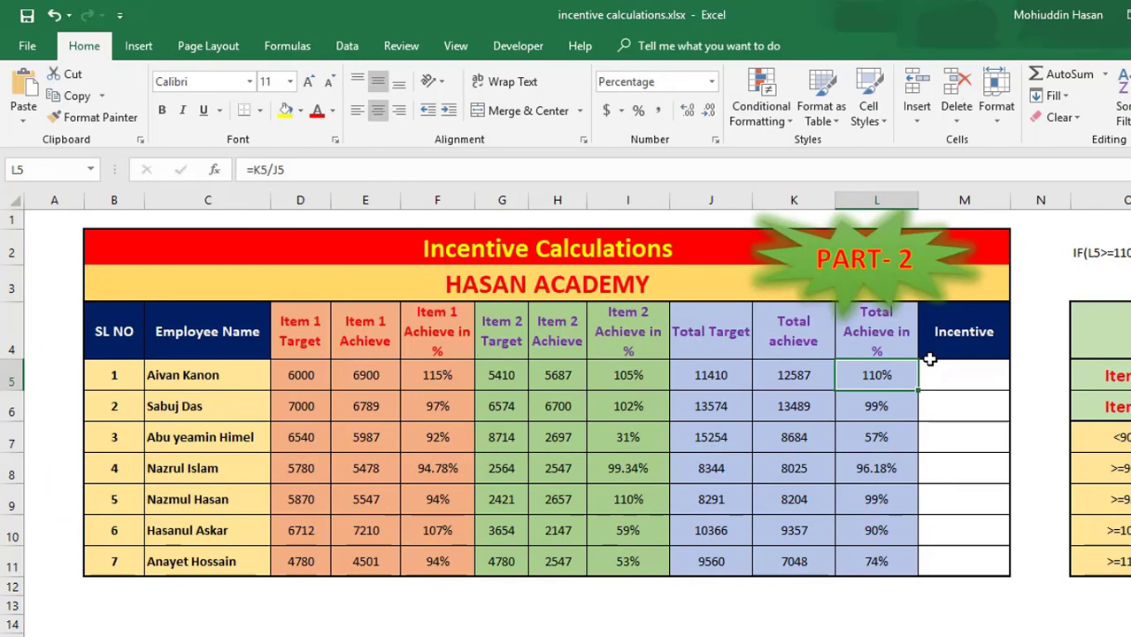
pyautogui.click(937, 374)
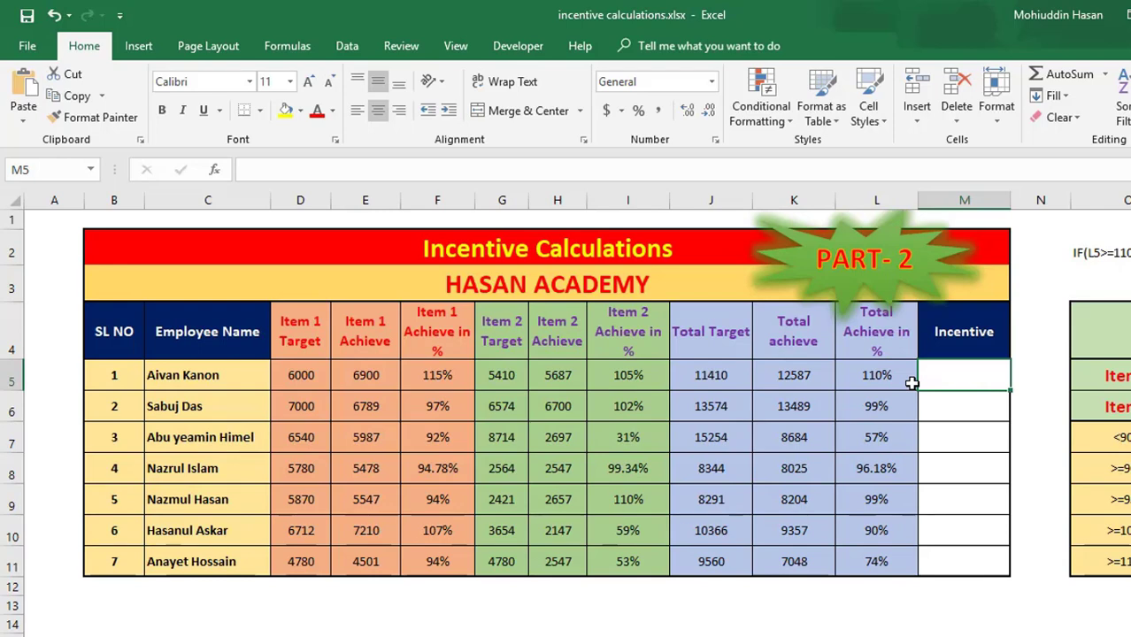
# Start M5's formula as =if(And(F5>=90%, fixing the stray typos
pyautogui.write('i')
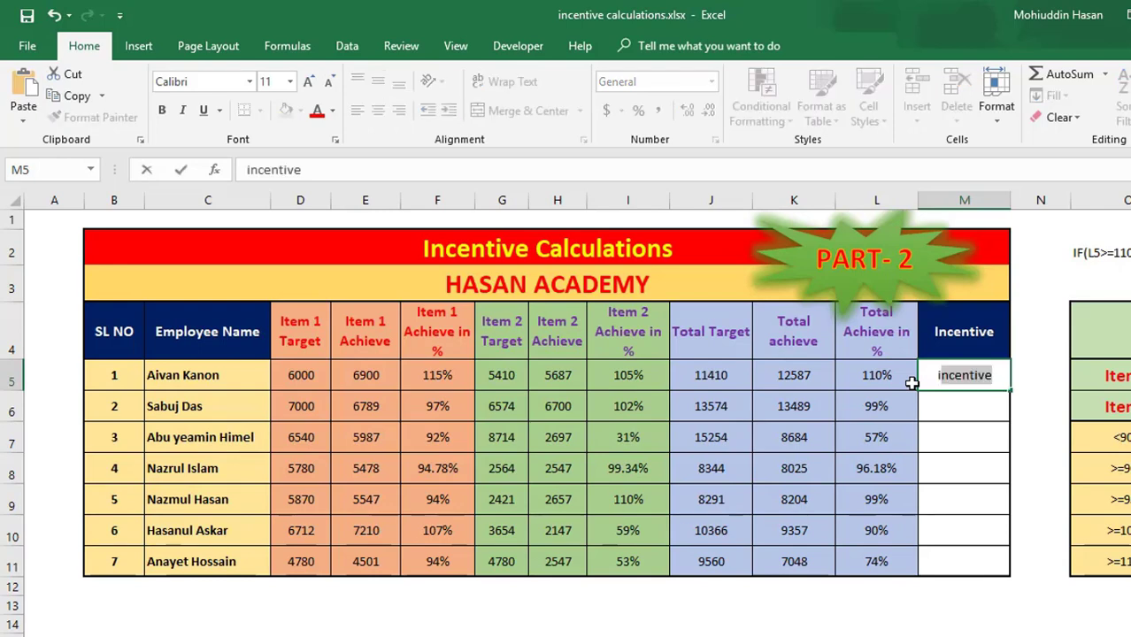
pyautogui.press('BackSpace')
pyautogui.press('BackSpace')
pyautogui.write('=')
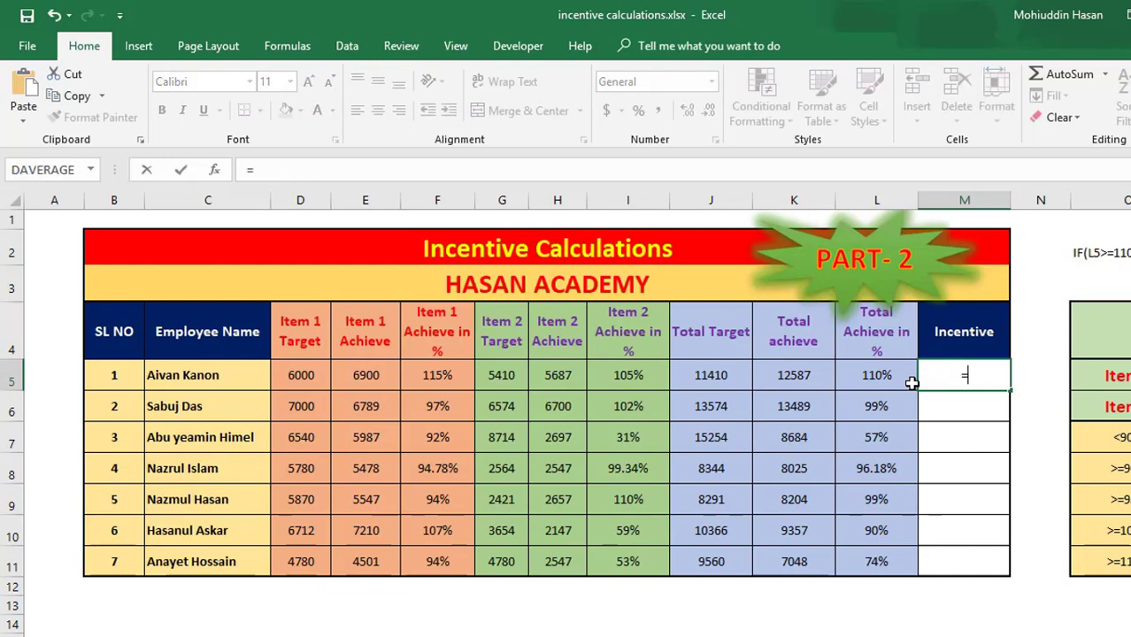
pyautogui.write('if(')
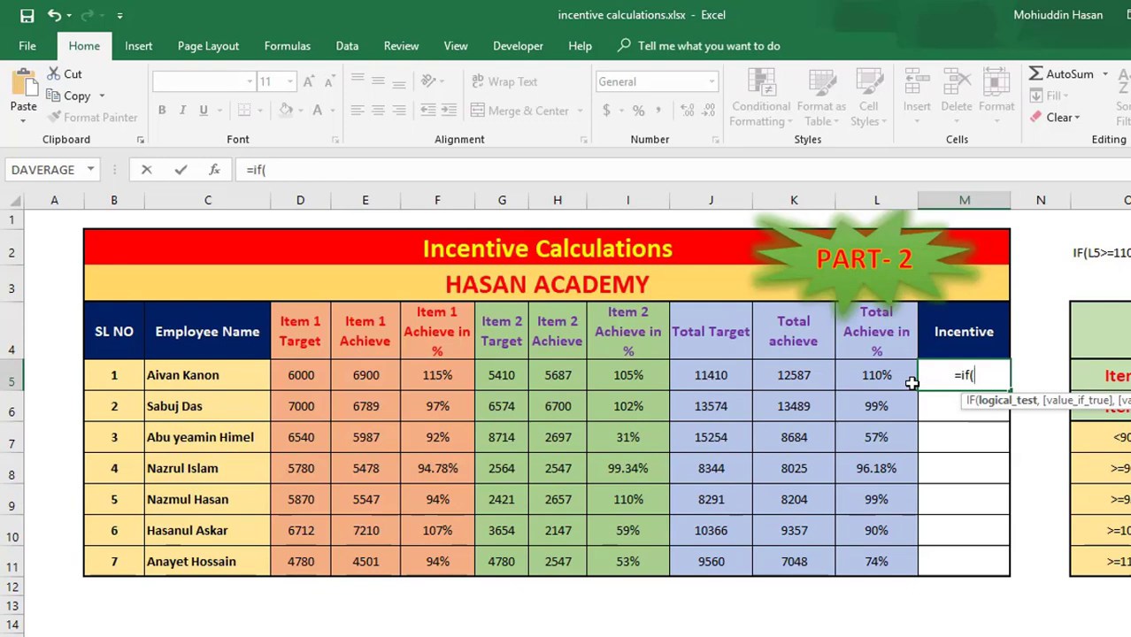
pyautogui.write('A')
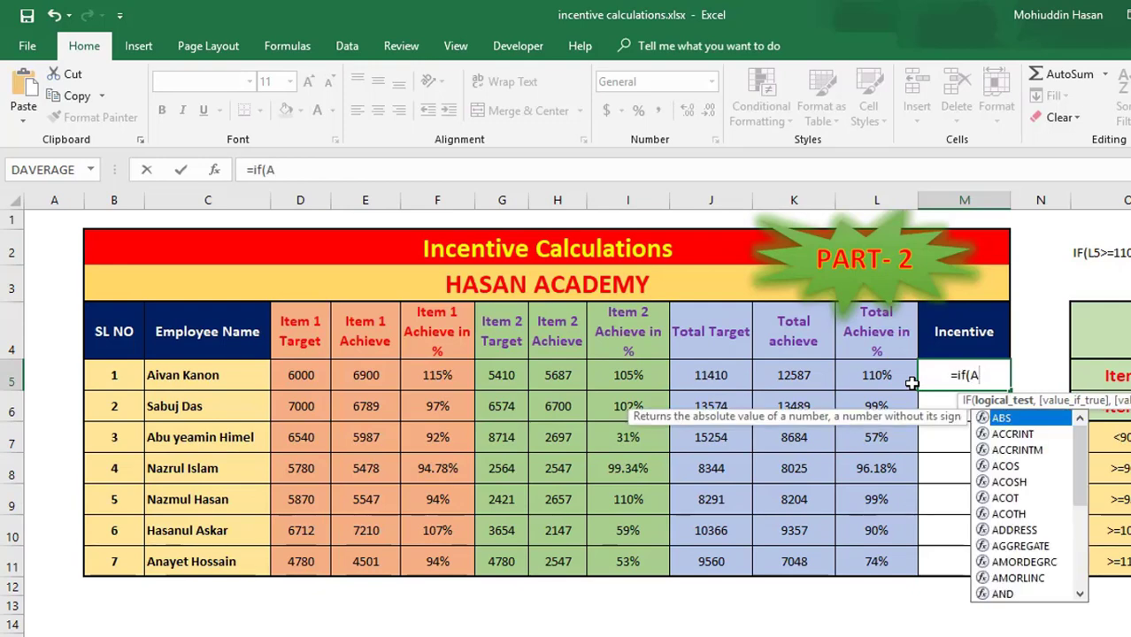
pyautogui.write('nd(')
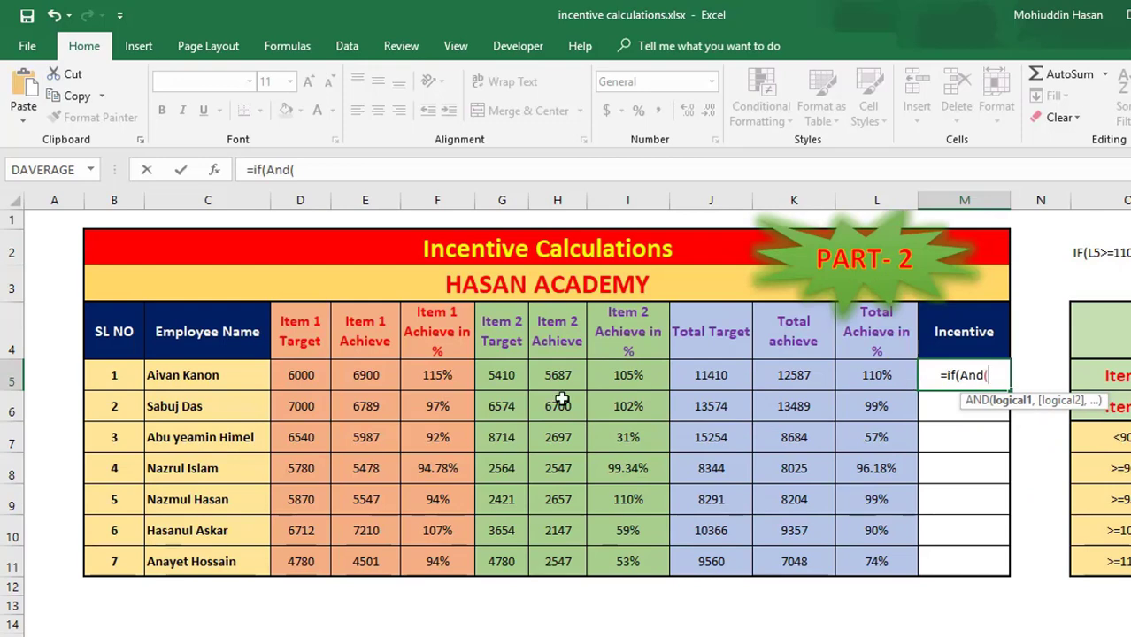
pyautogui.click(458, 378)
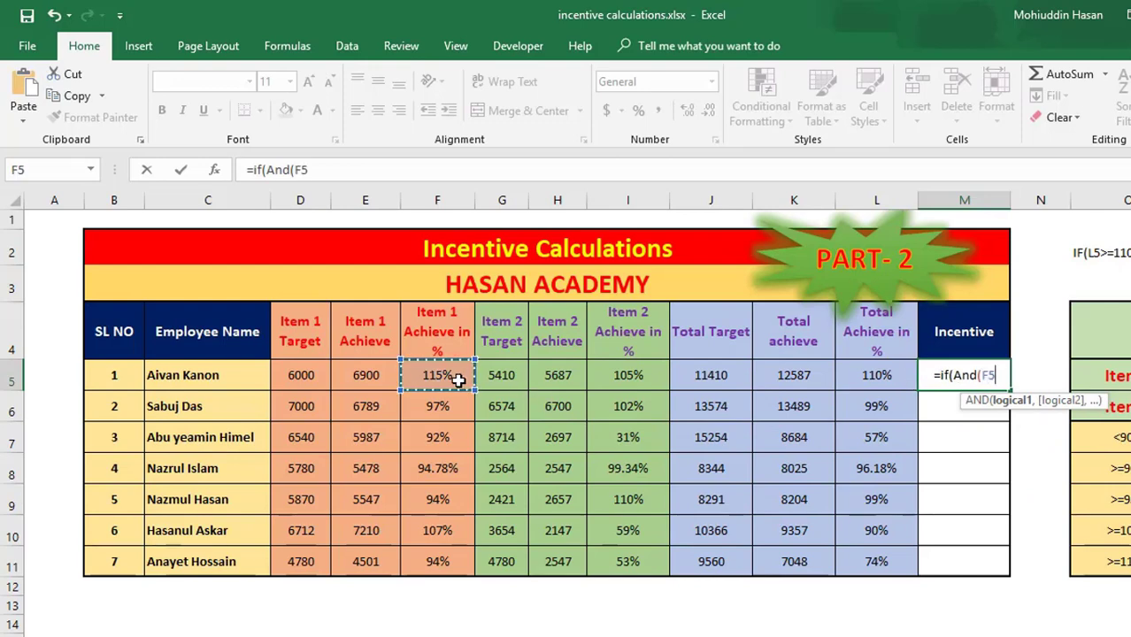
pyautogui.write('>')
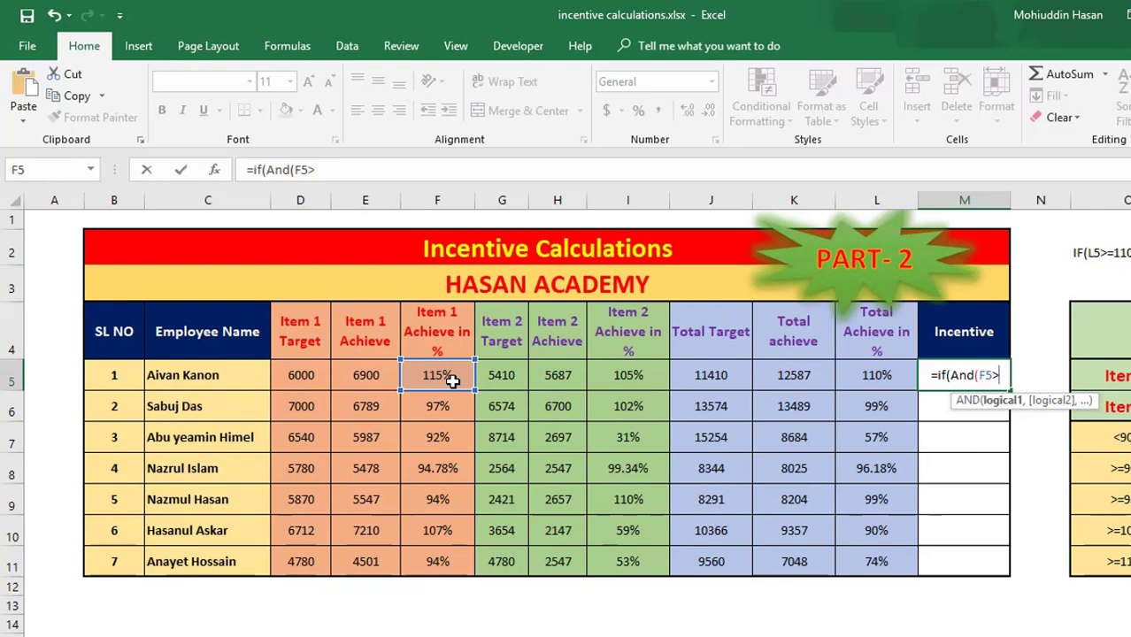
pyautogui.write('+')
pyautogui.press('BackSpace')
pyautogui.write('=')
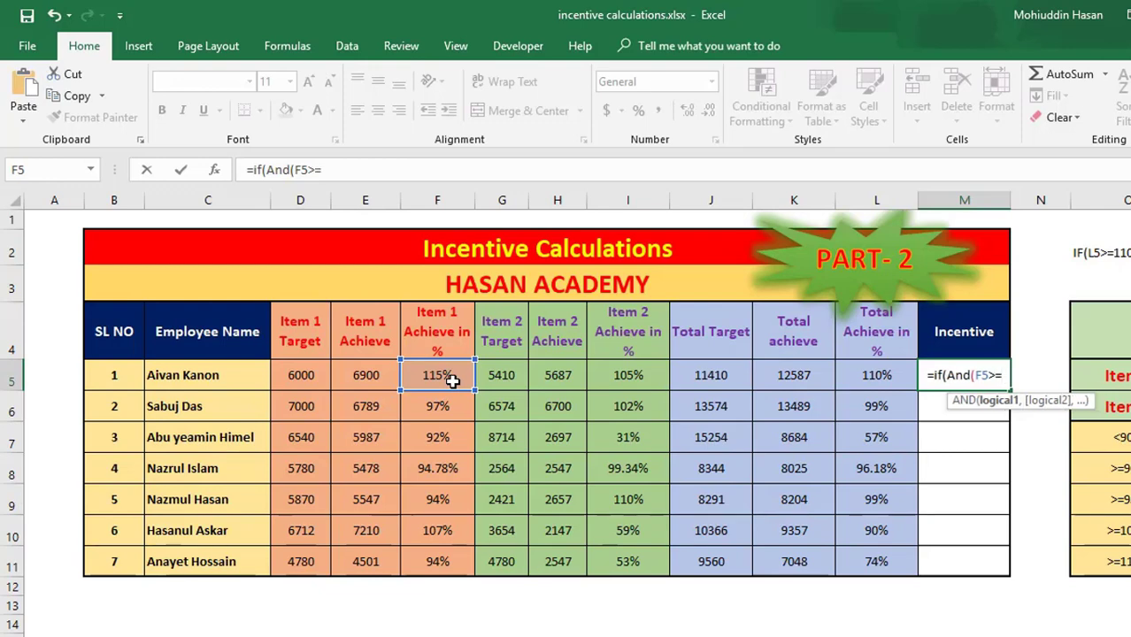
pyautogui.write('90')
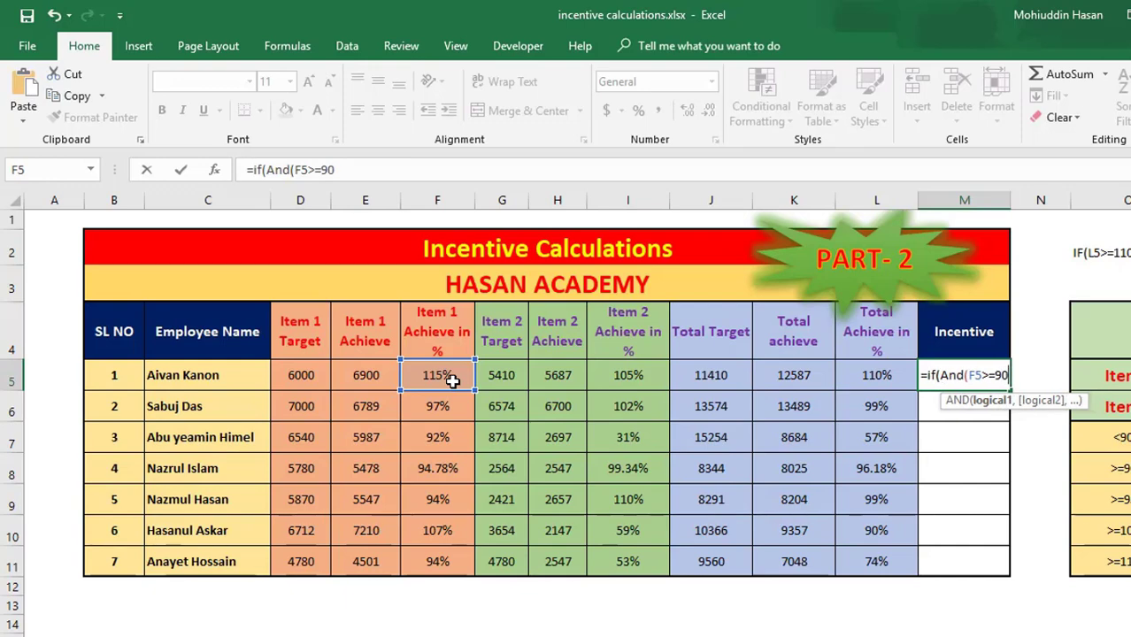
pyautogui.write('%')
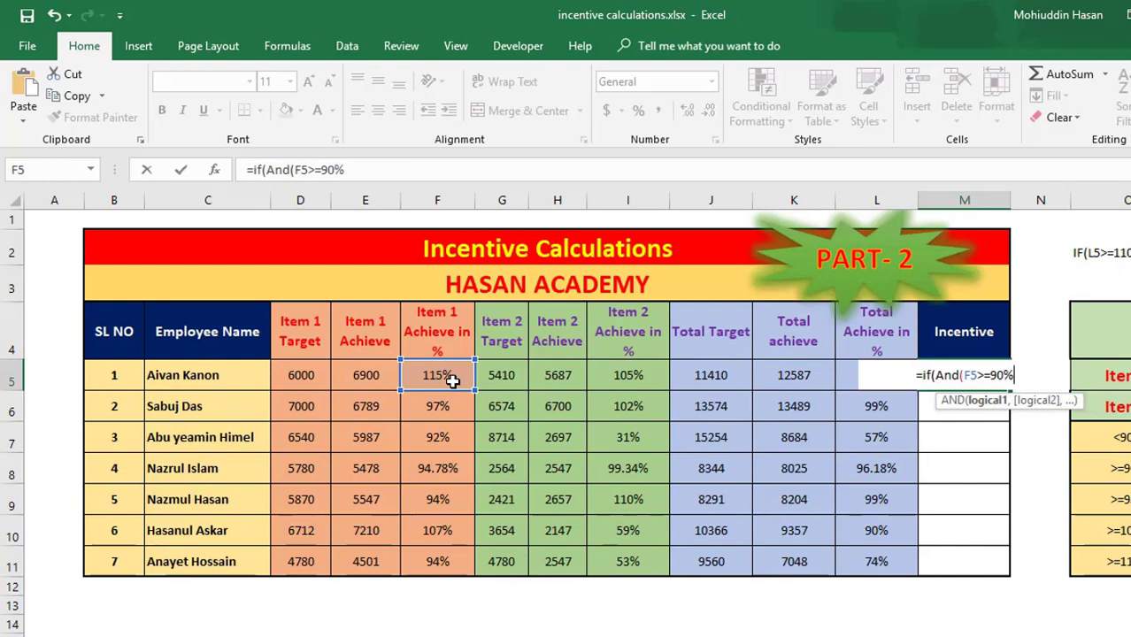
pyautogui.write(',')
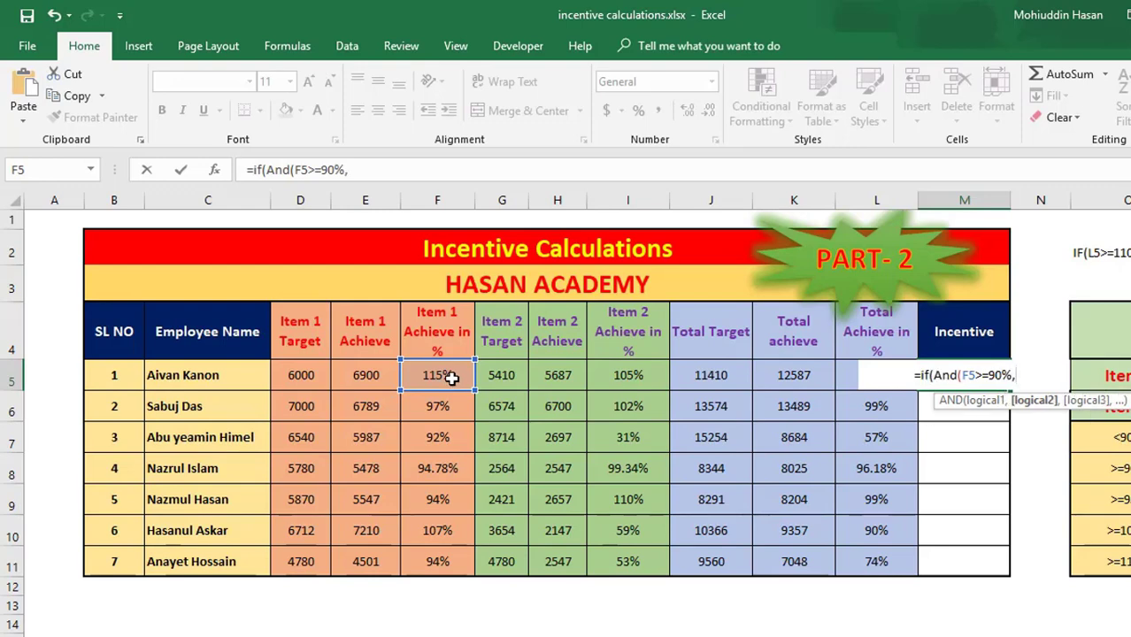
# Add I5>=100% to the AND, then nest an IF paying "3000" when L5>=110%
pyautogui.click(610, 378)
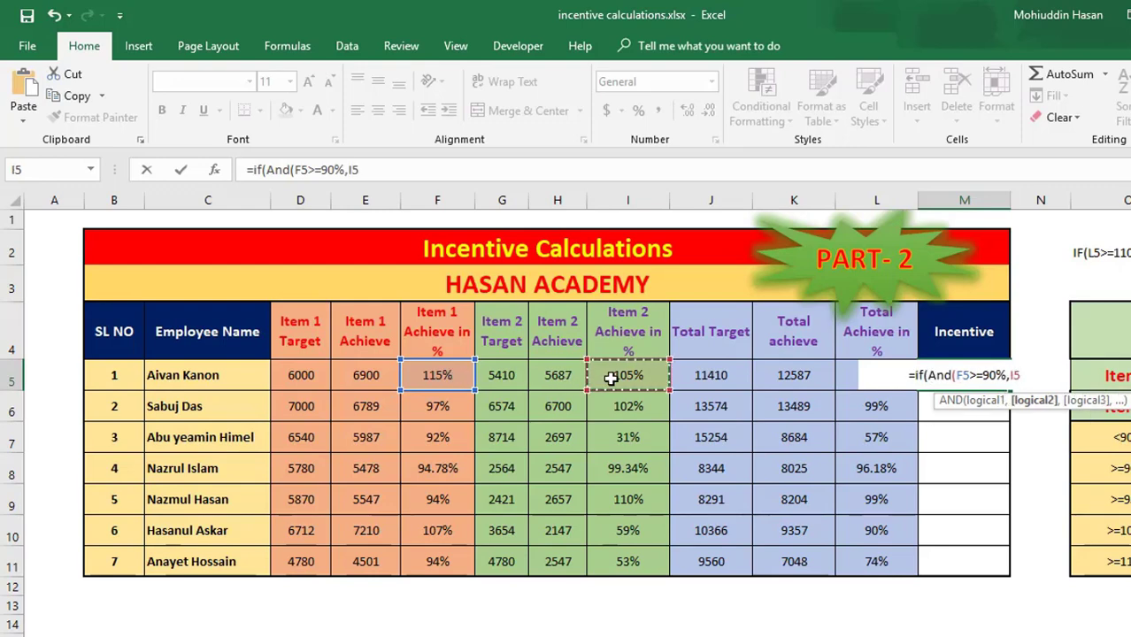
pyautogui.write('>')
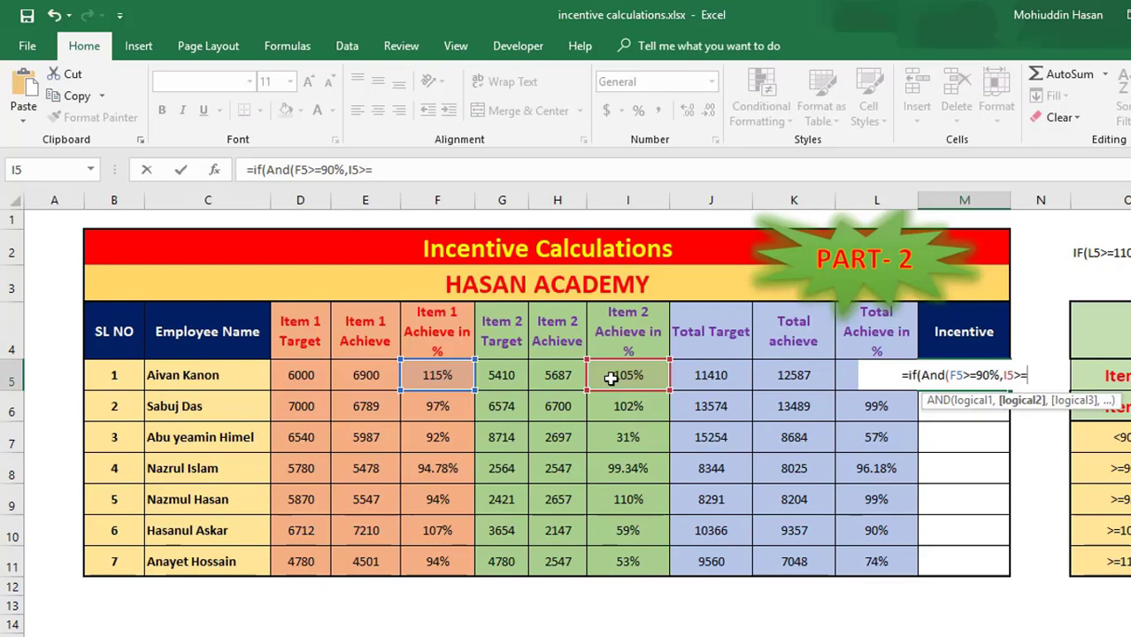
pyautogui.write('=100%')
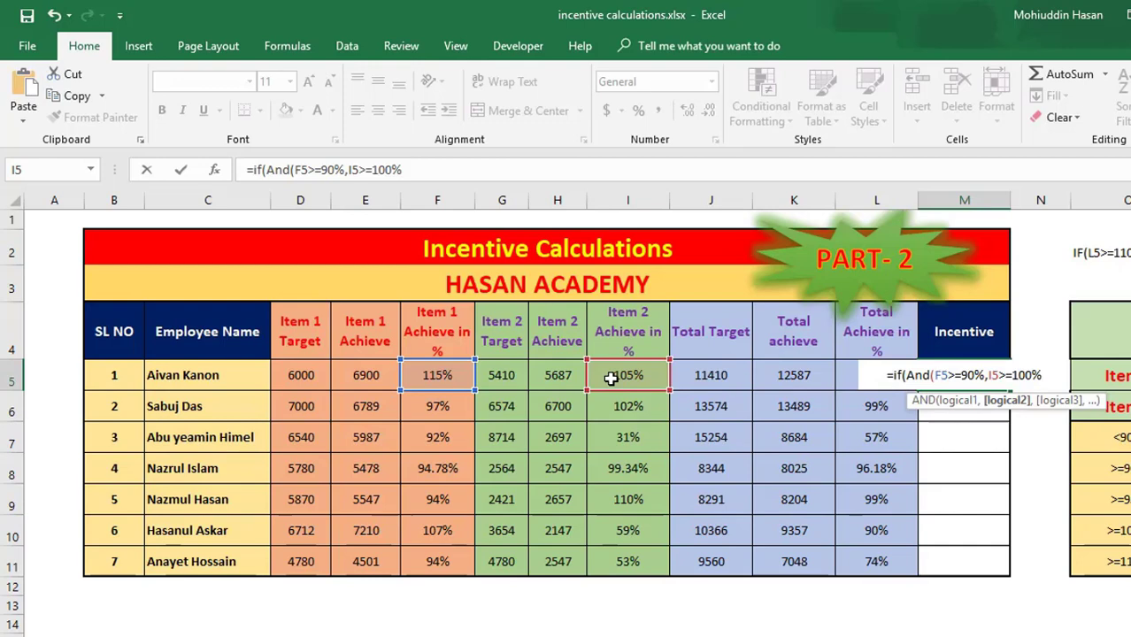
pyautogui.write(')')
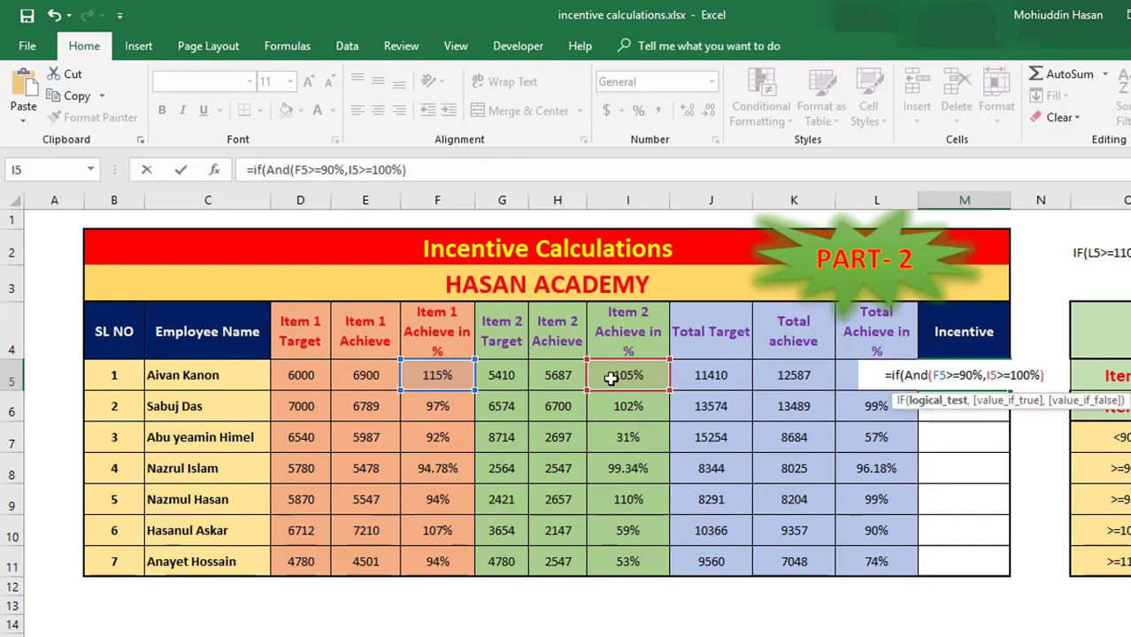
pyautogui.write(',I')
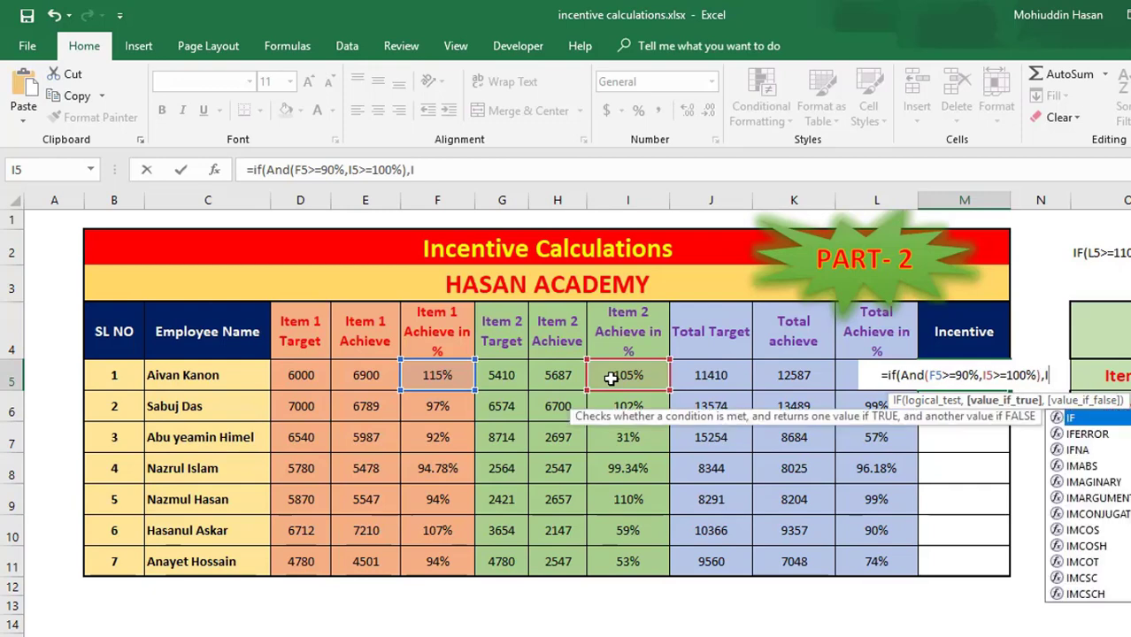
pyautogui.write('f')
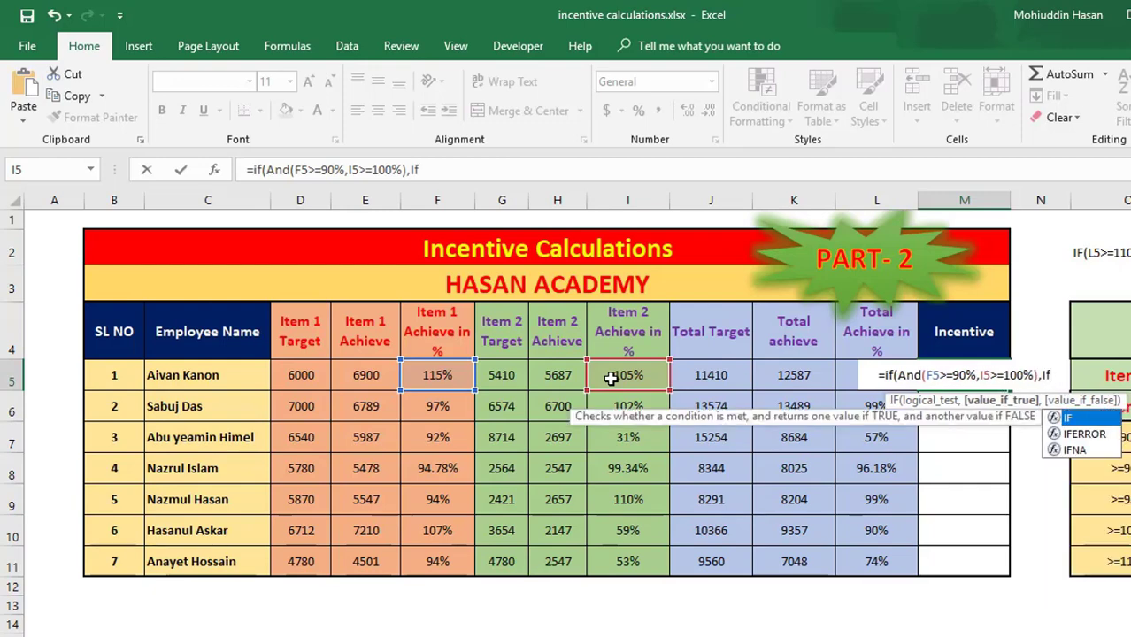
pyautogui.write('(')
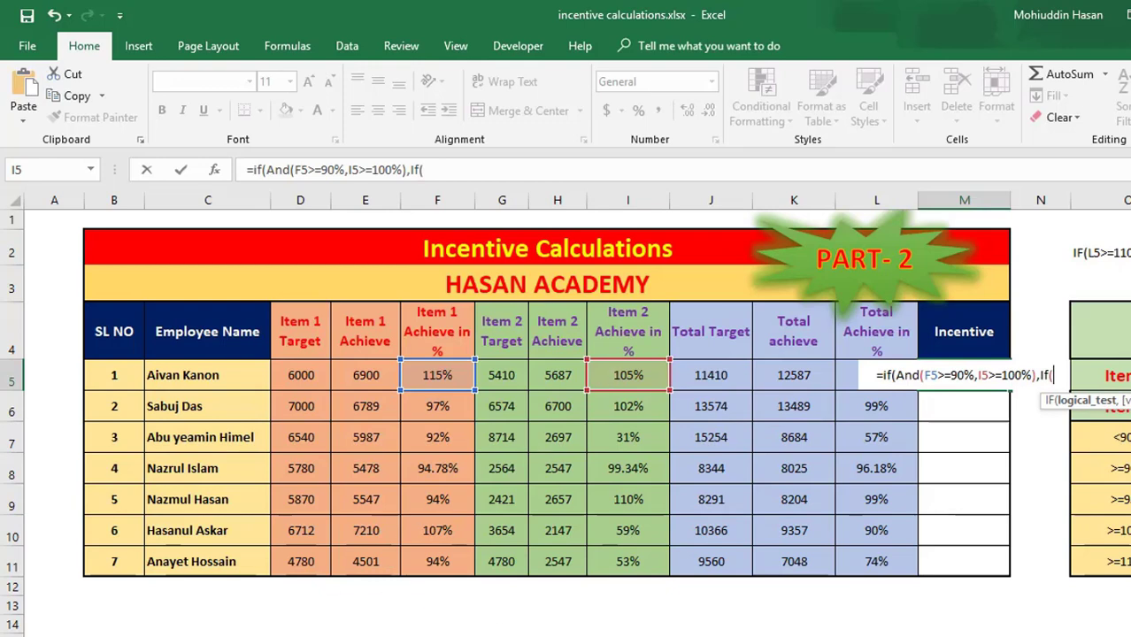
pyautogui.hscroll(5, 451, 360)
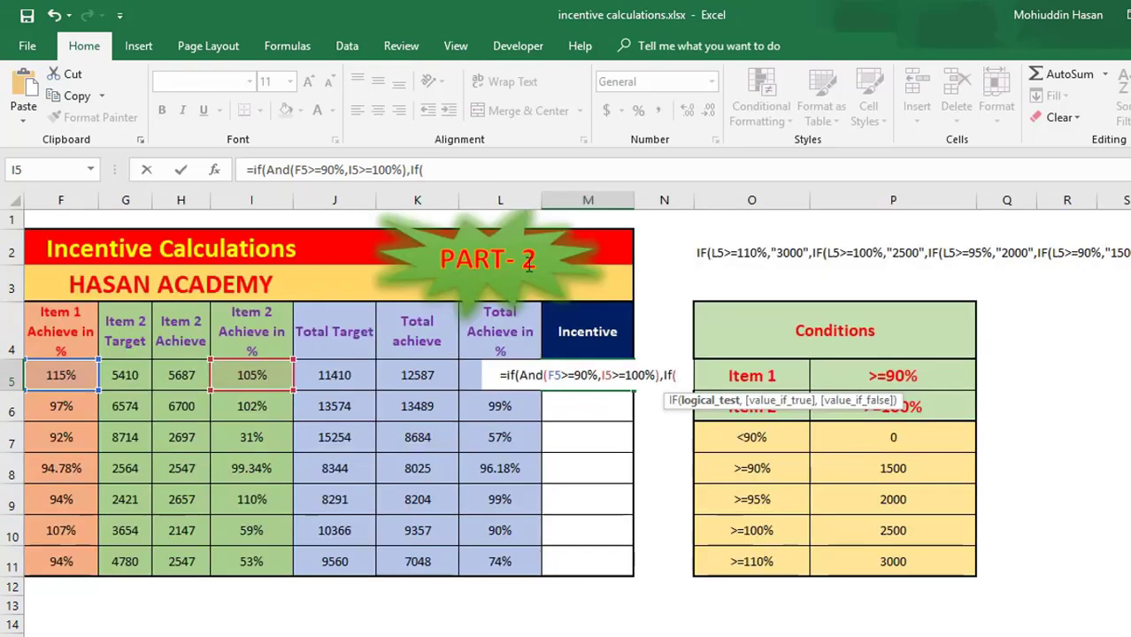
pyautogui.click(467, 379)
pyautogui.write('>')
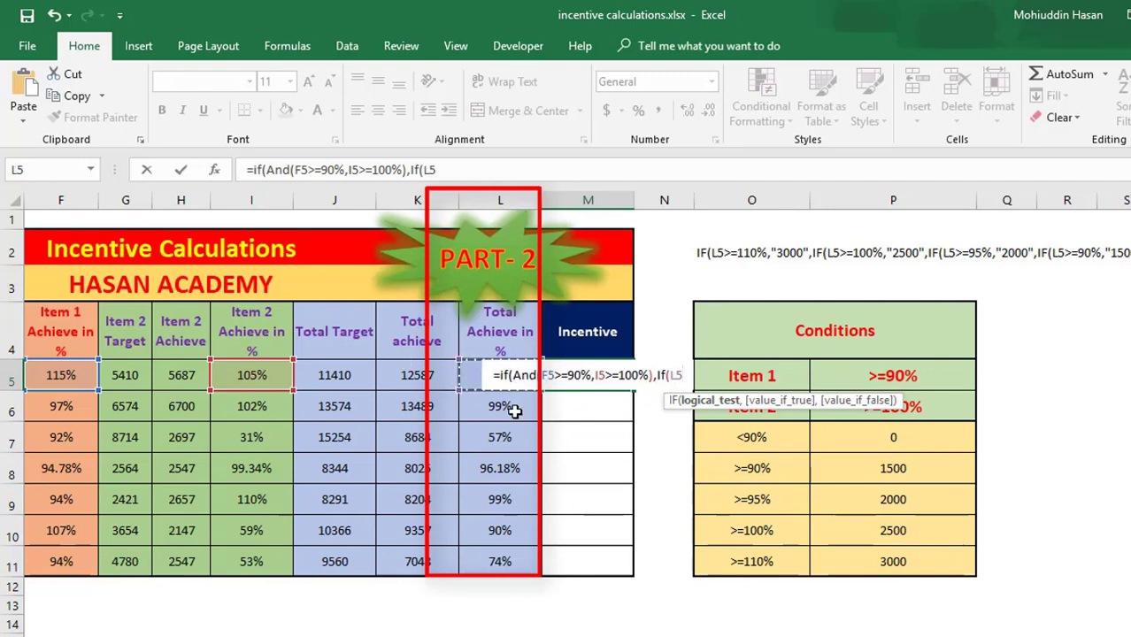
pyautogui.write('=1')
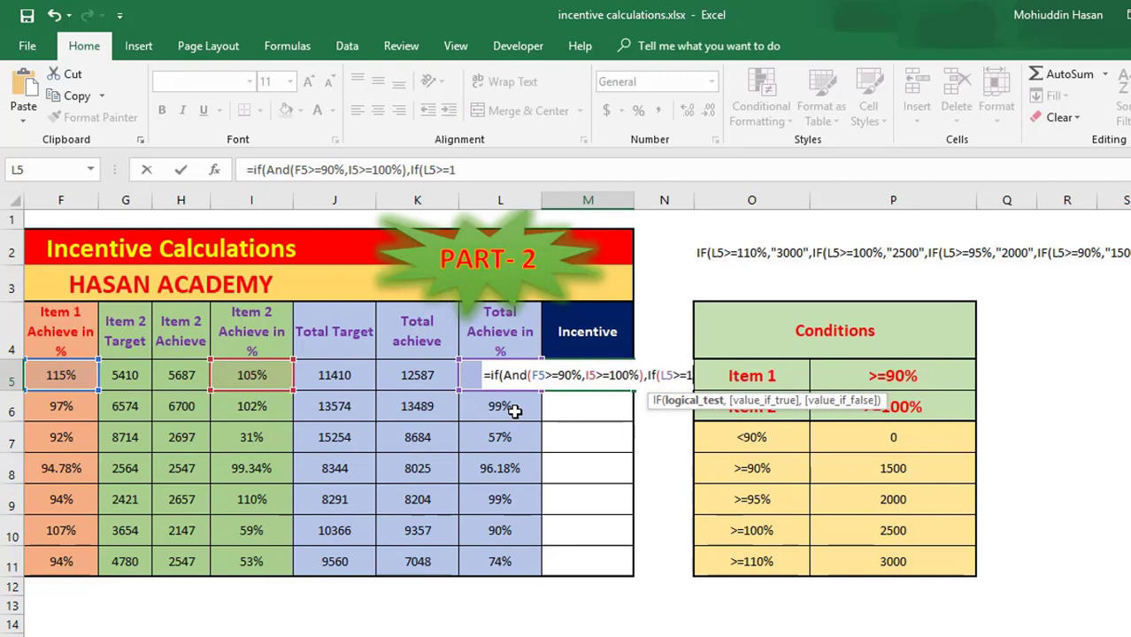
pyautogui.write('10%')
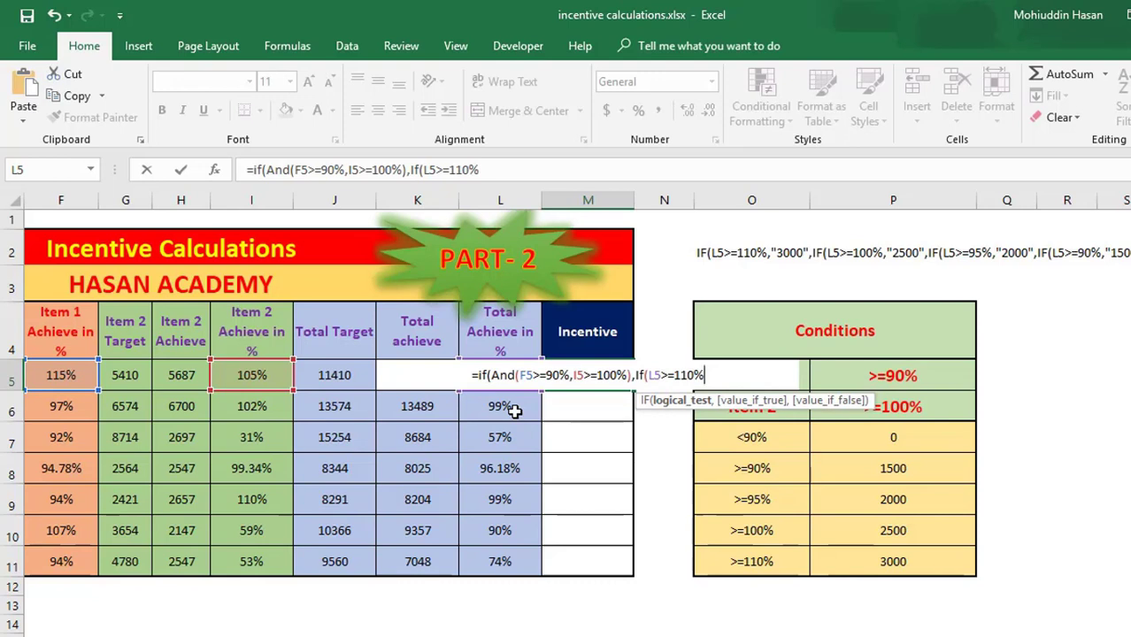
pyautogui.write(',')
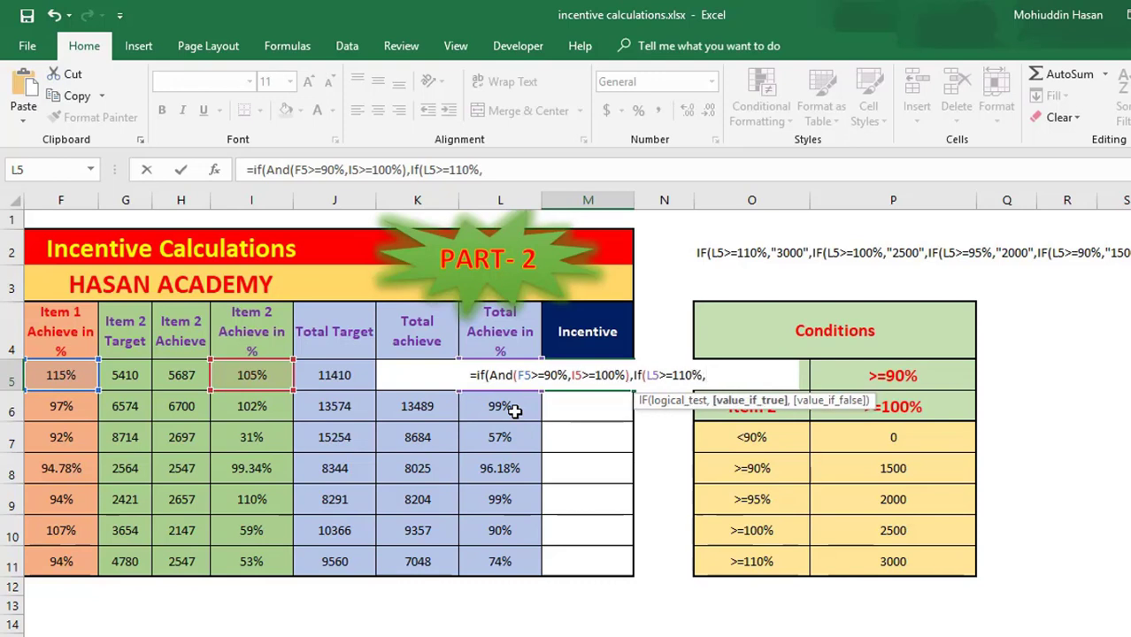
pyautogui.write('"3000')
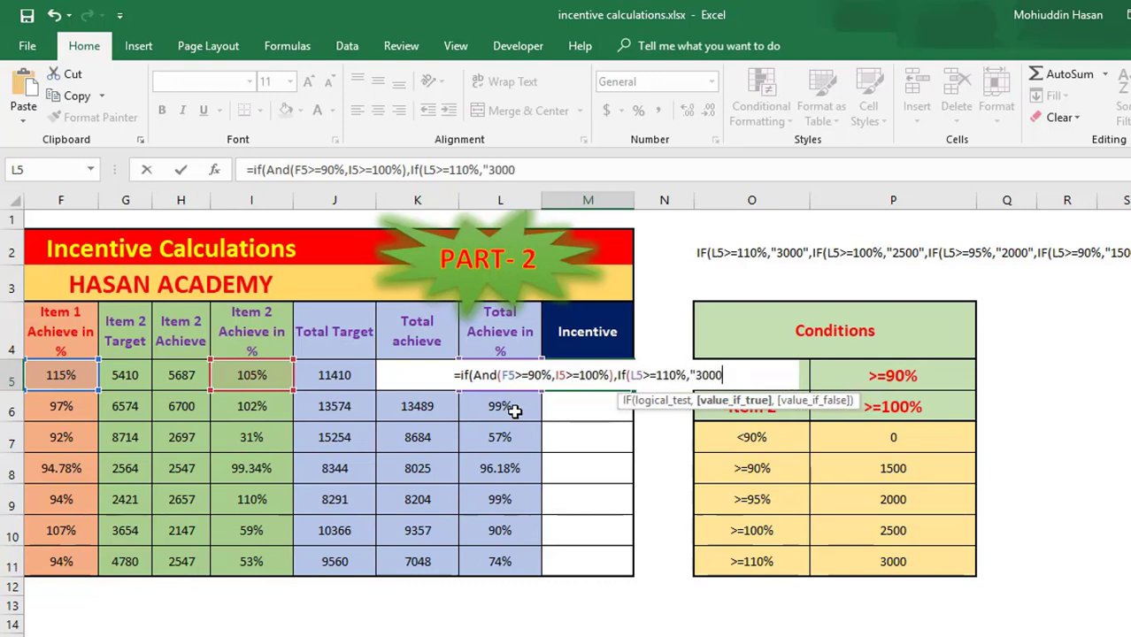
pyautogui.write('"')
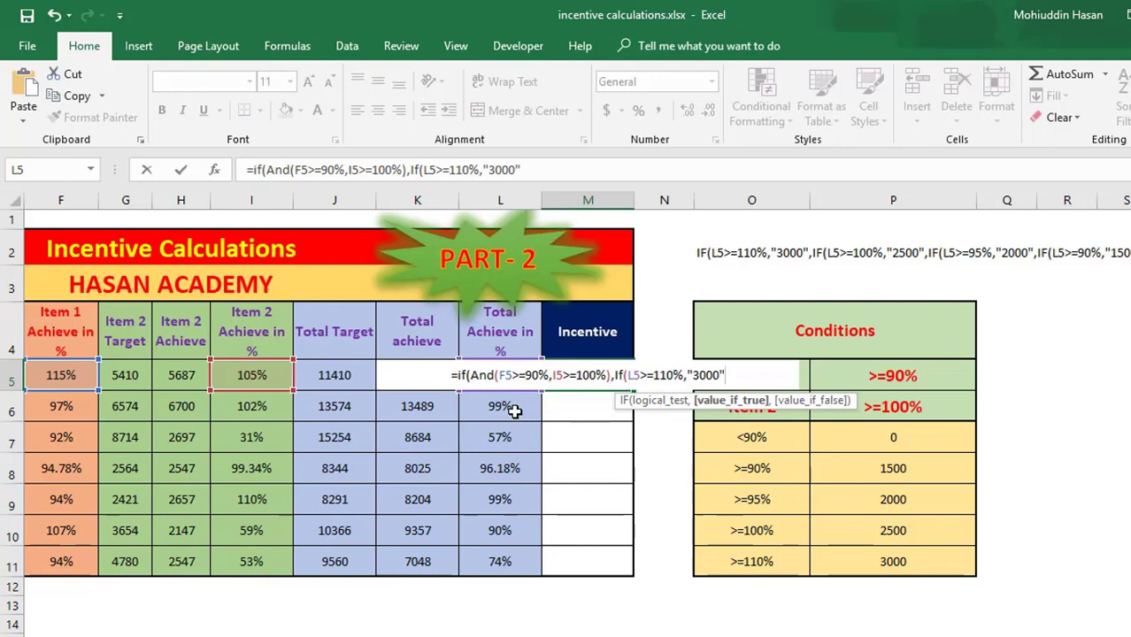
pyautogui.write(',')
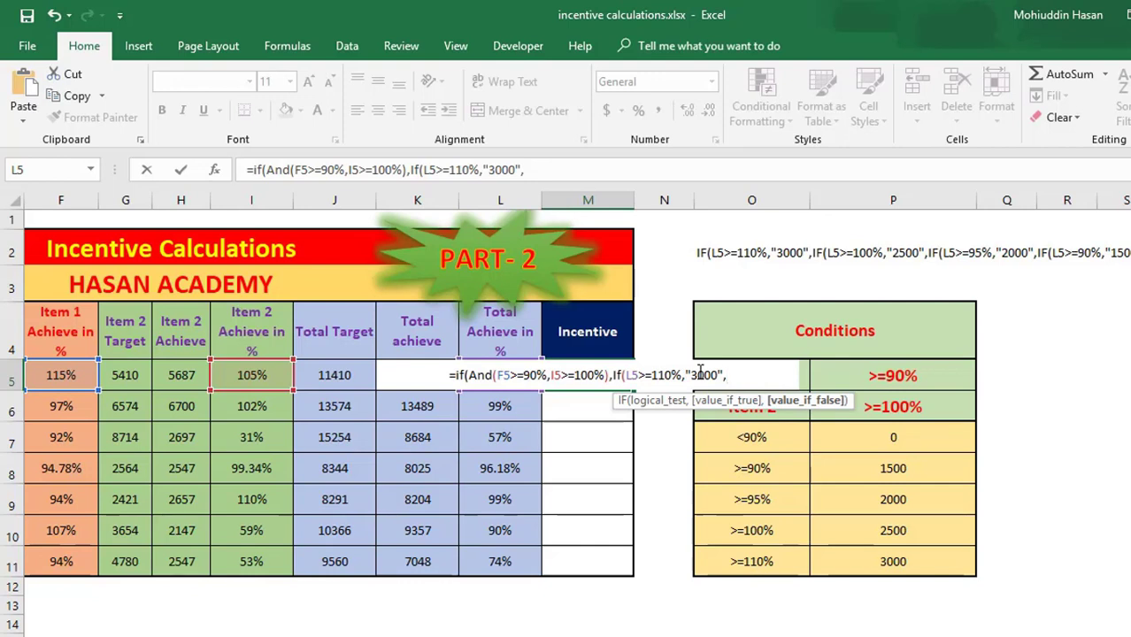
# Nest tiers paying "2500" at I5>=100% and "2000" at L5>=95%, then begin the L5>=90% tier
pyautogui.write('i')
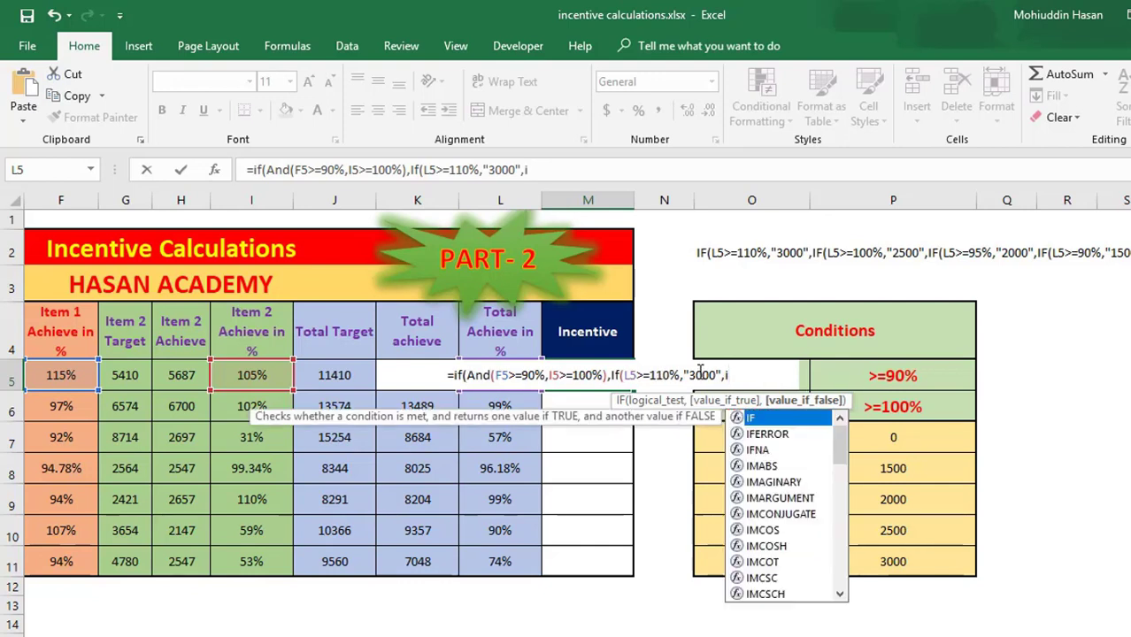
pyautogui.write('f(')
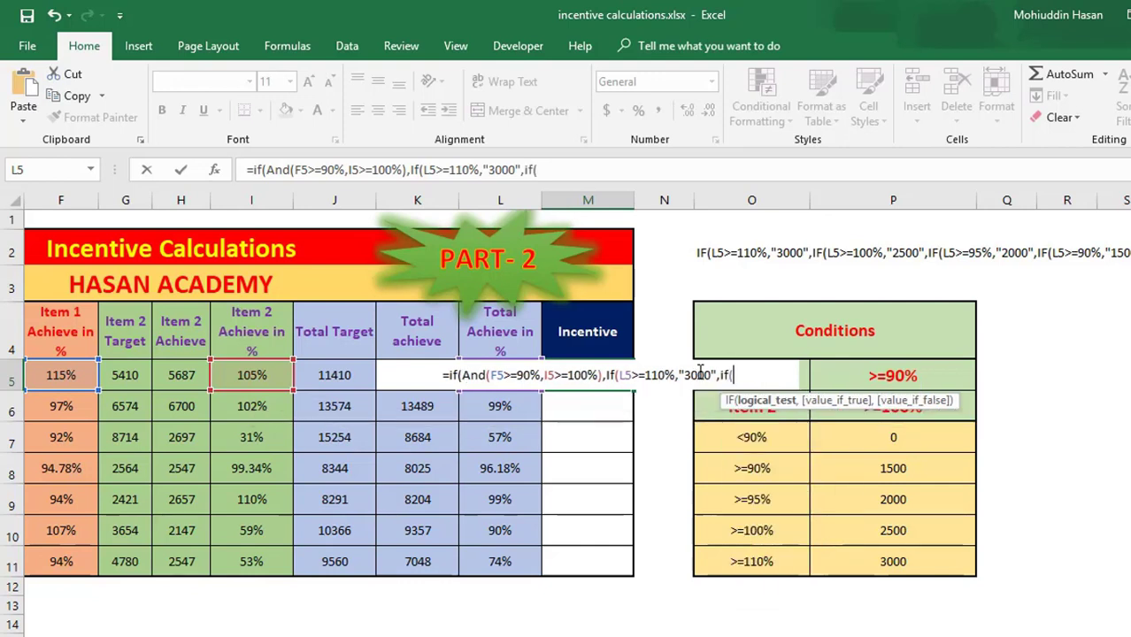
pyautogui.write('I5')
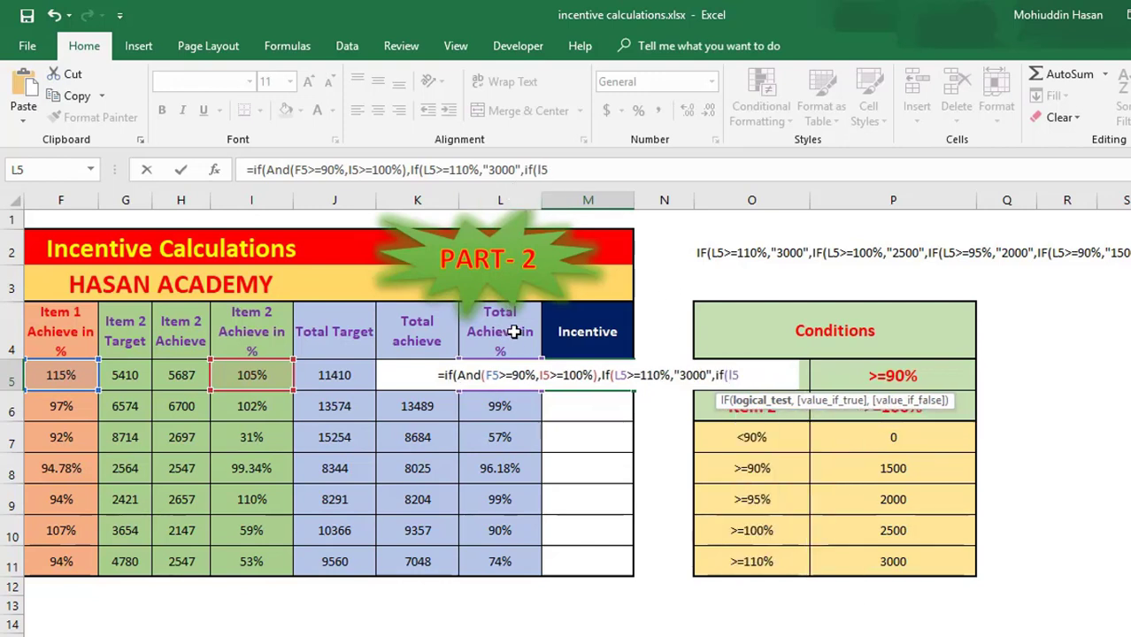
pyautogui.write('>')
pyautogui.write('=')
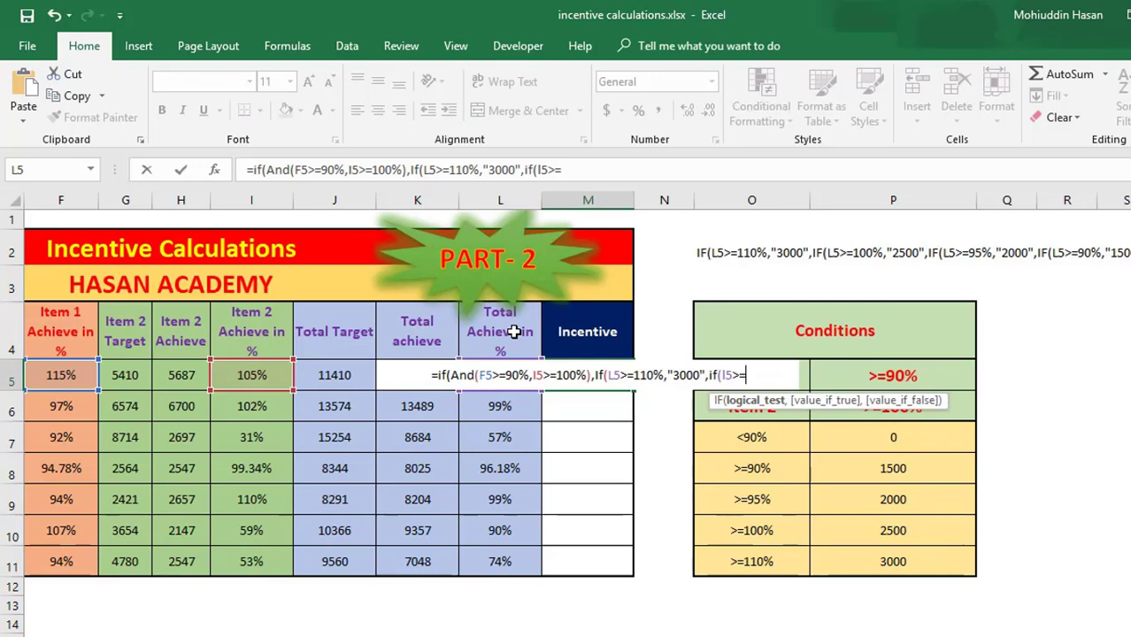
pyautogui.write('100')
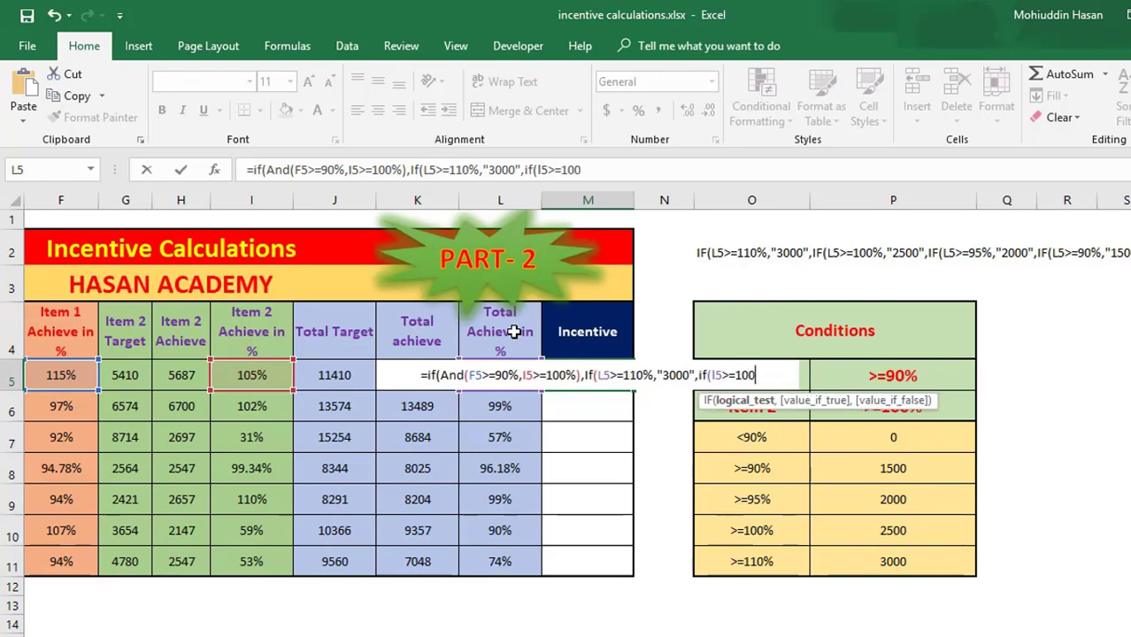
pyautogui.write('%')
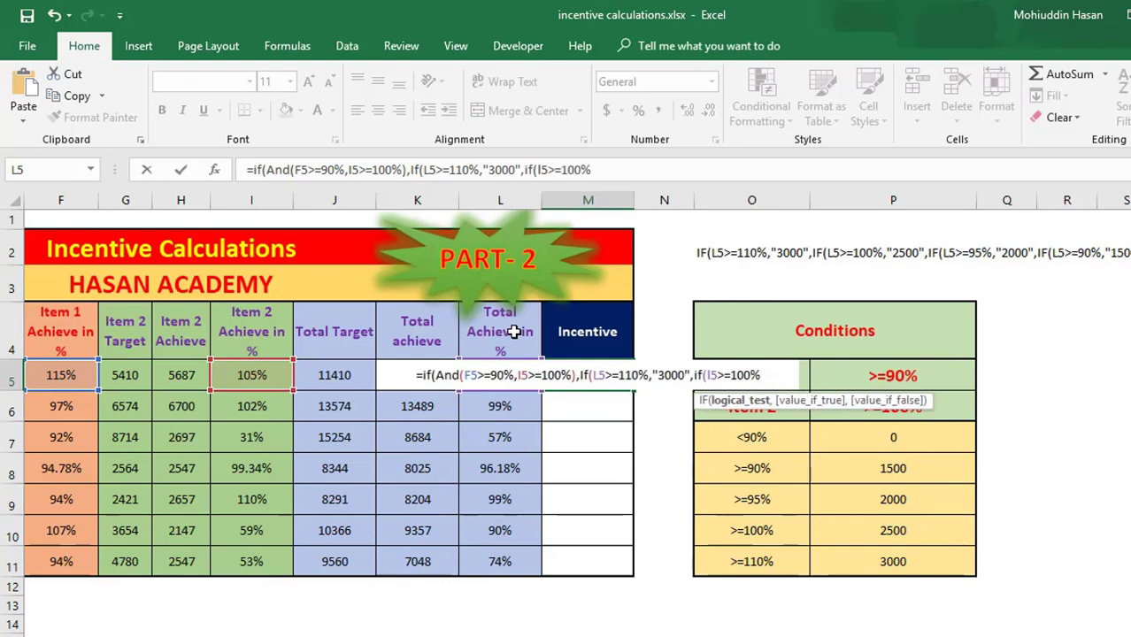
pyautogui.write(',"')
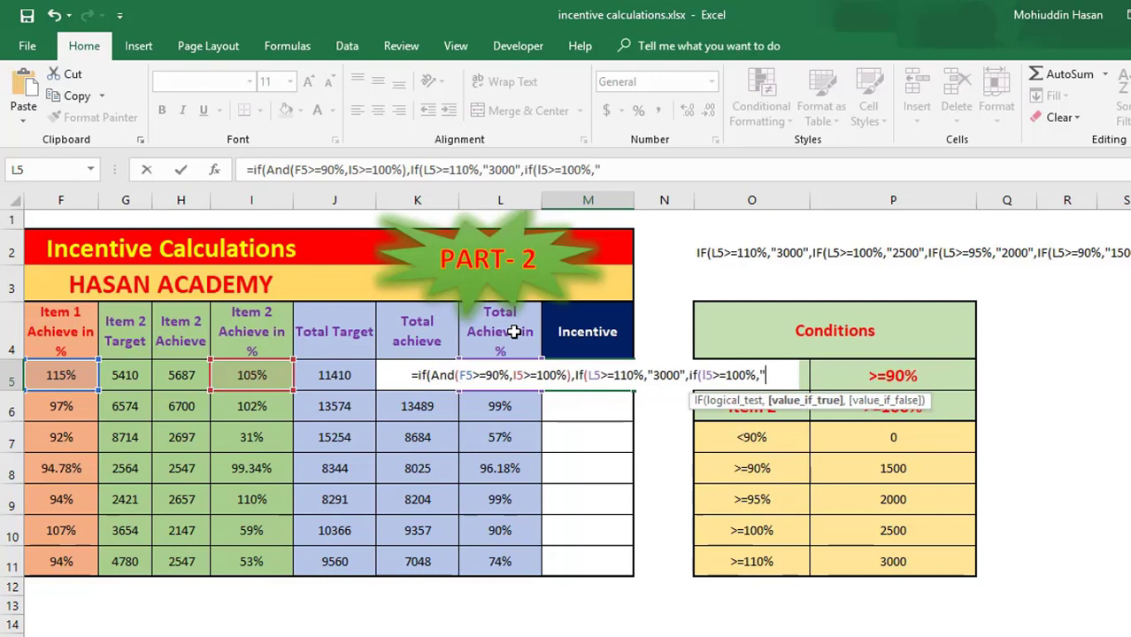
pyautogui.write('25')
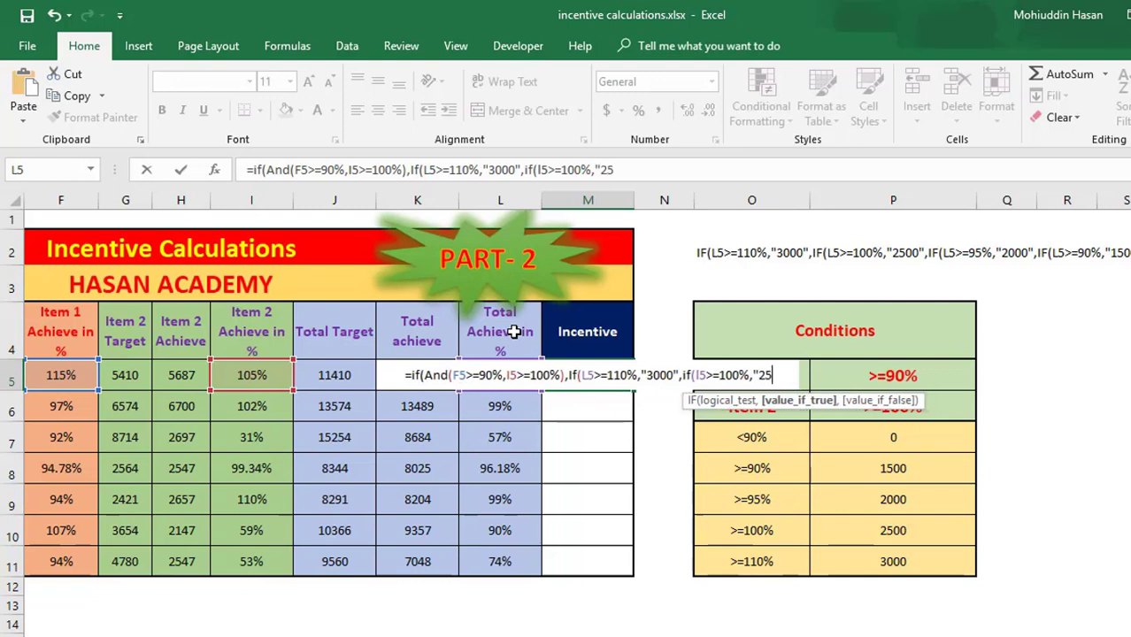
pyautogui.write('00')
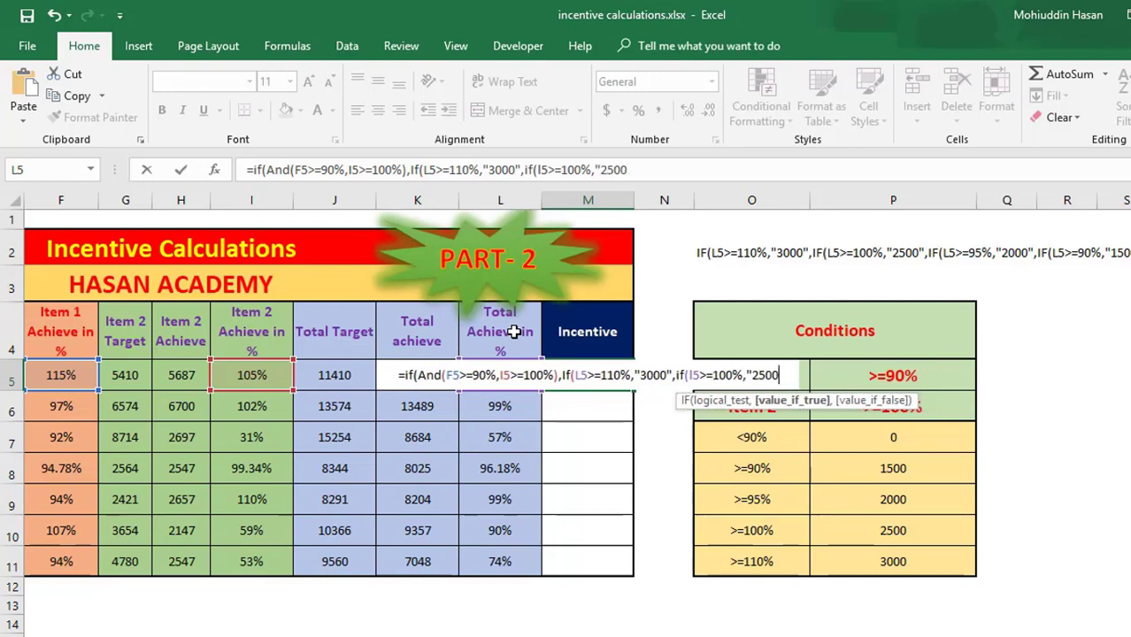
pyautogui.write('",')
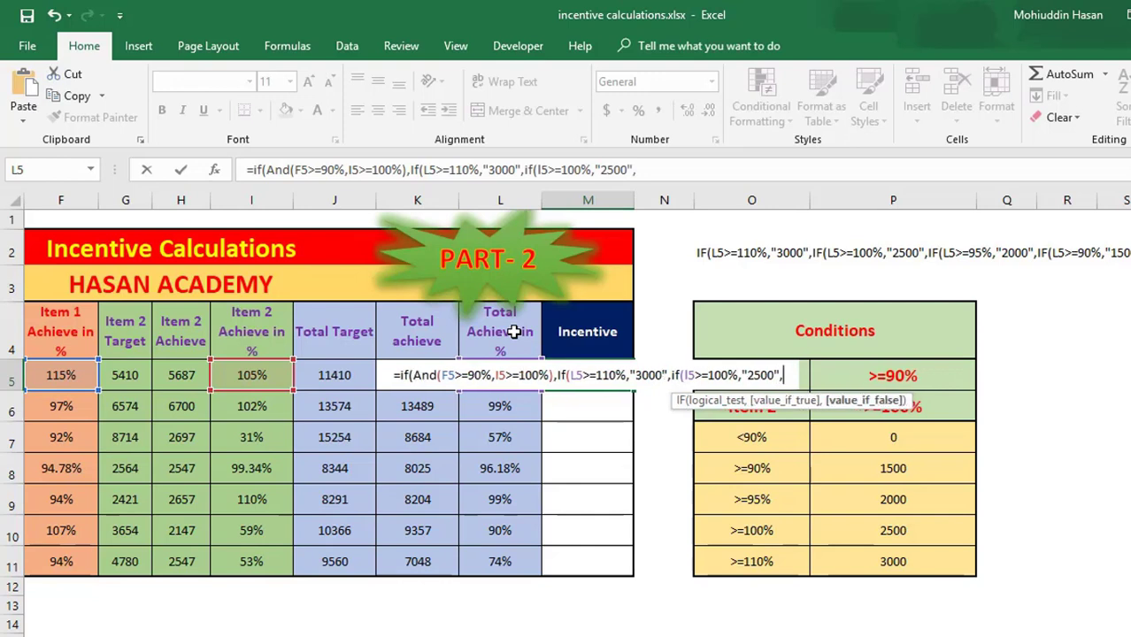
pyautogui.write('if(')
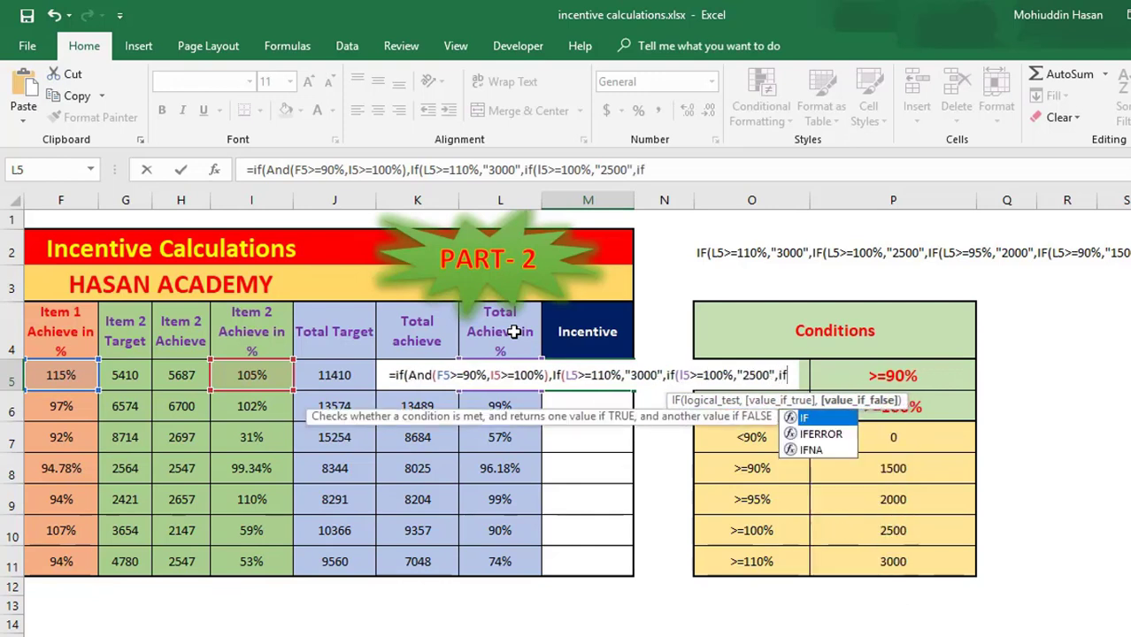
pyautogui.write('l')
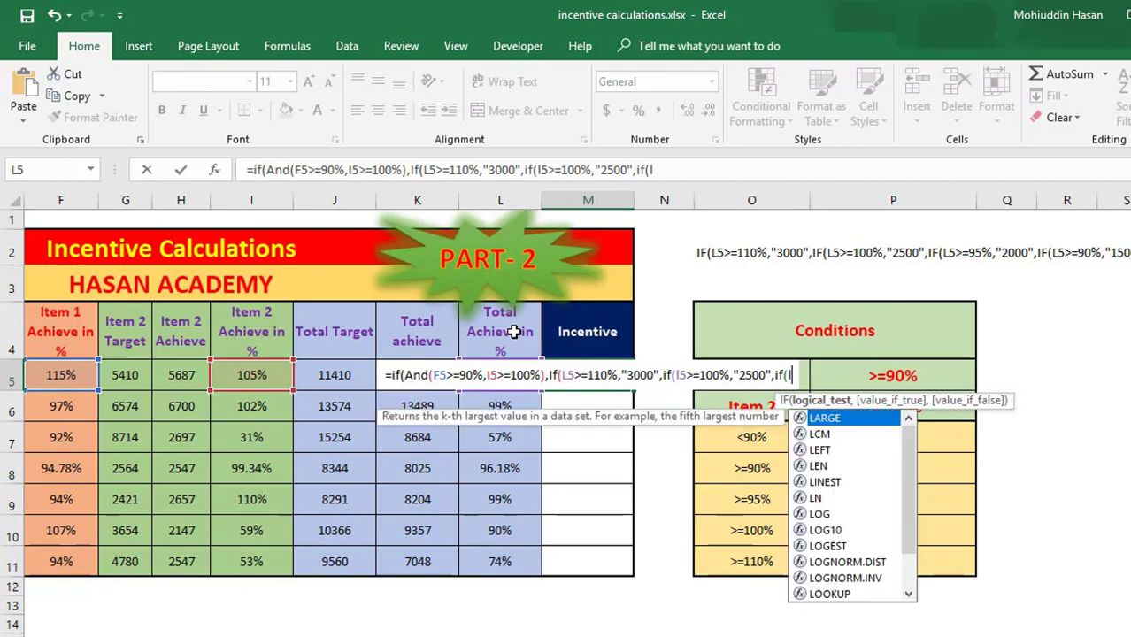
pyautogui.write('5')
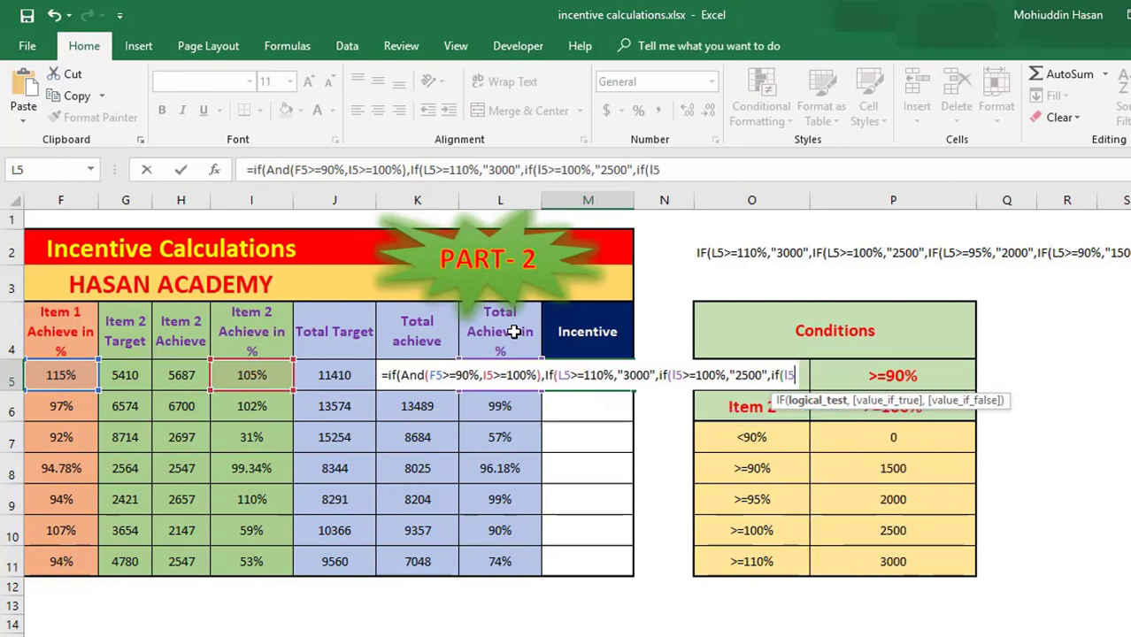
pyautogui.write('+')
pyautogui.press('BackSpace')
pyautogui.write('>=')
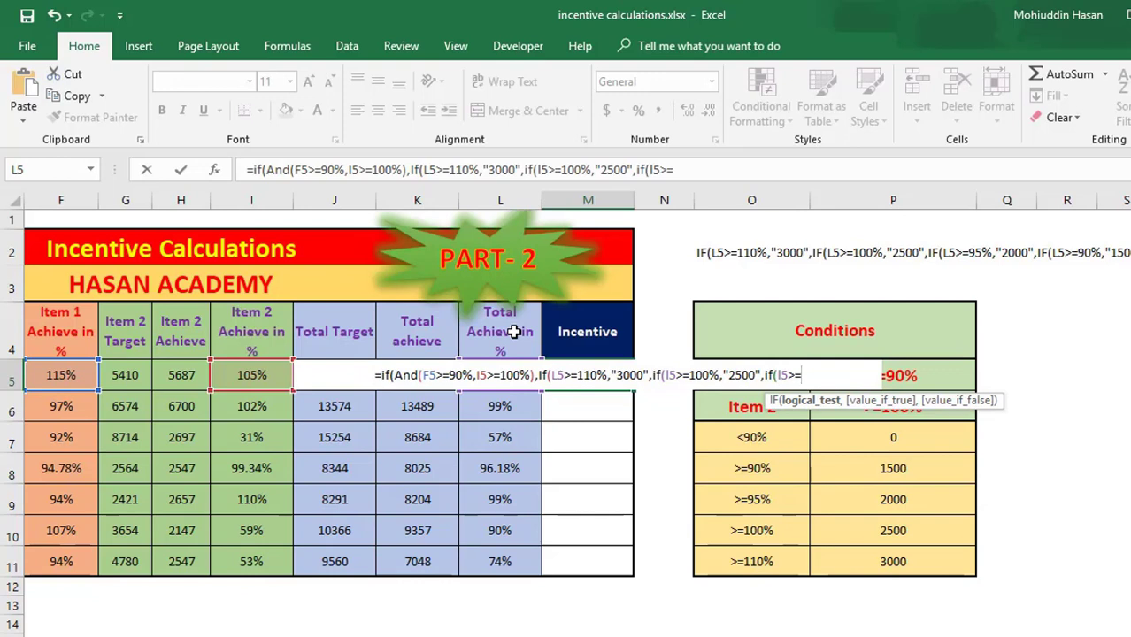
pyautogui.write('95%')
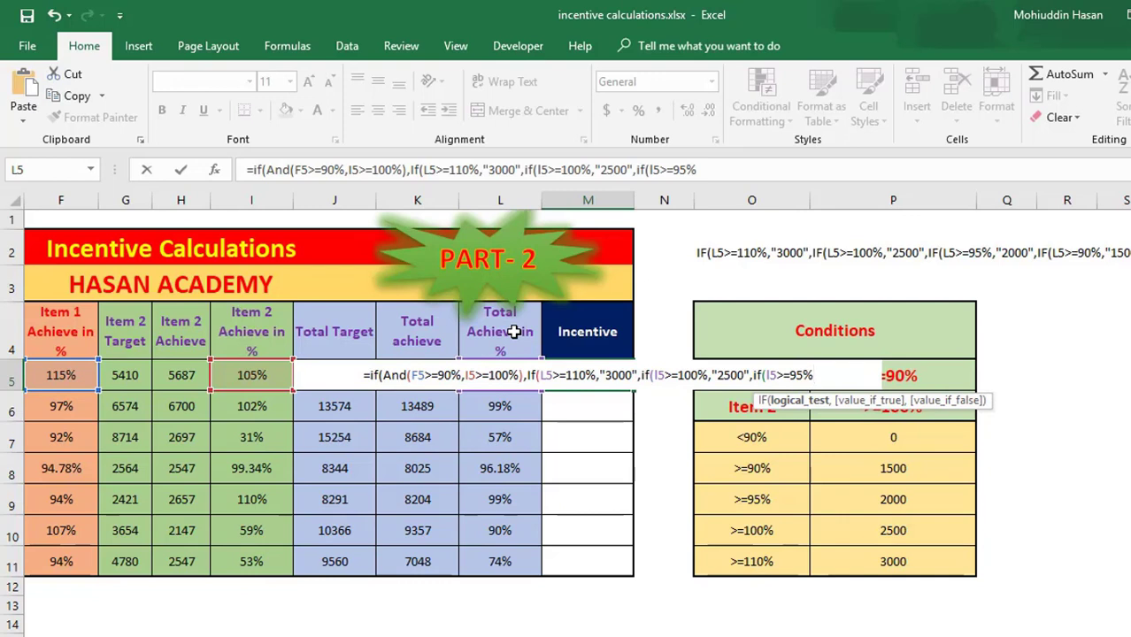
pyautogui.write(',"')
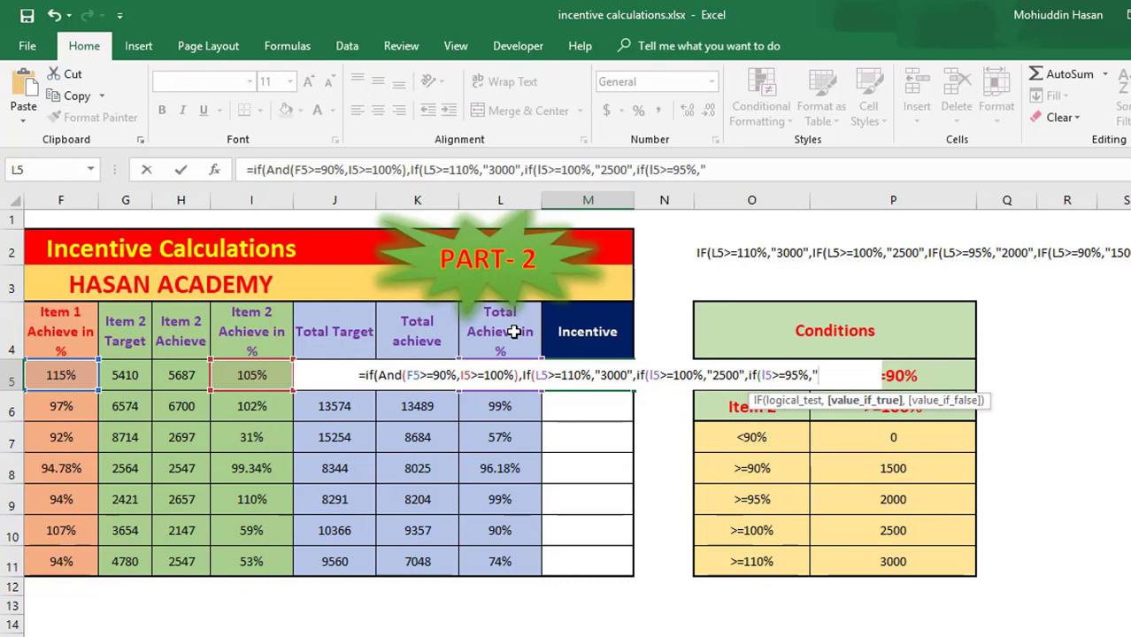
pyautogui.write('200')
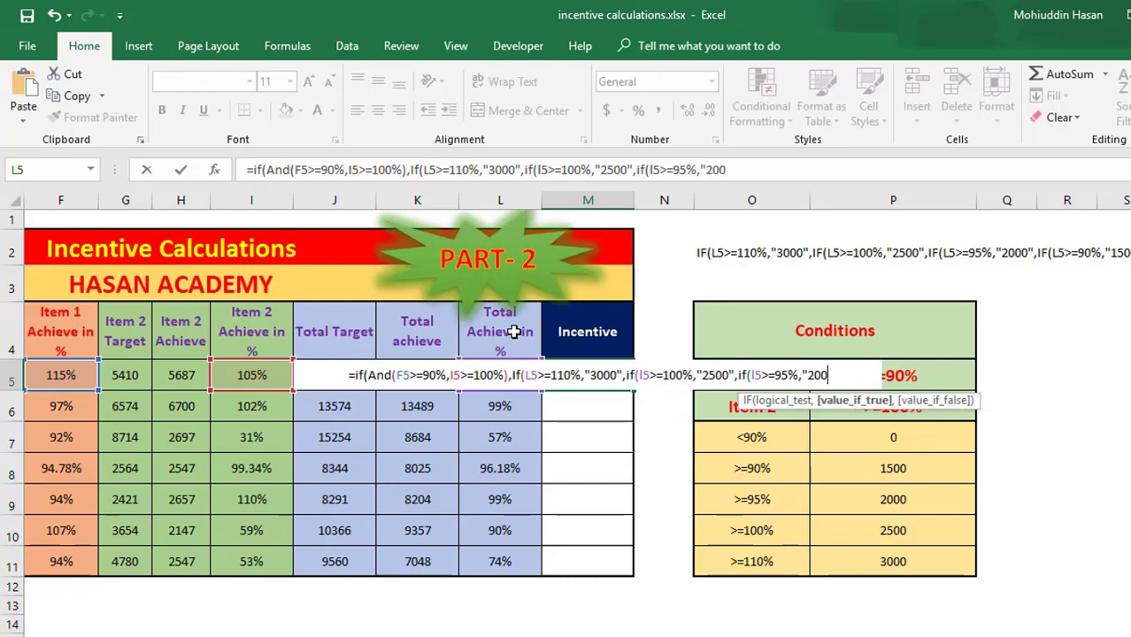
pyautogui.write('0",')
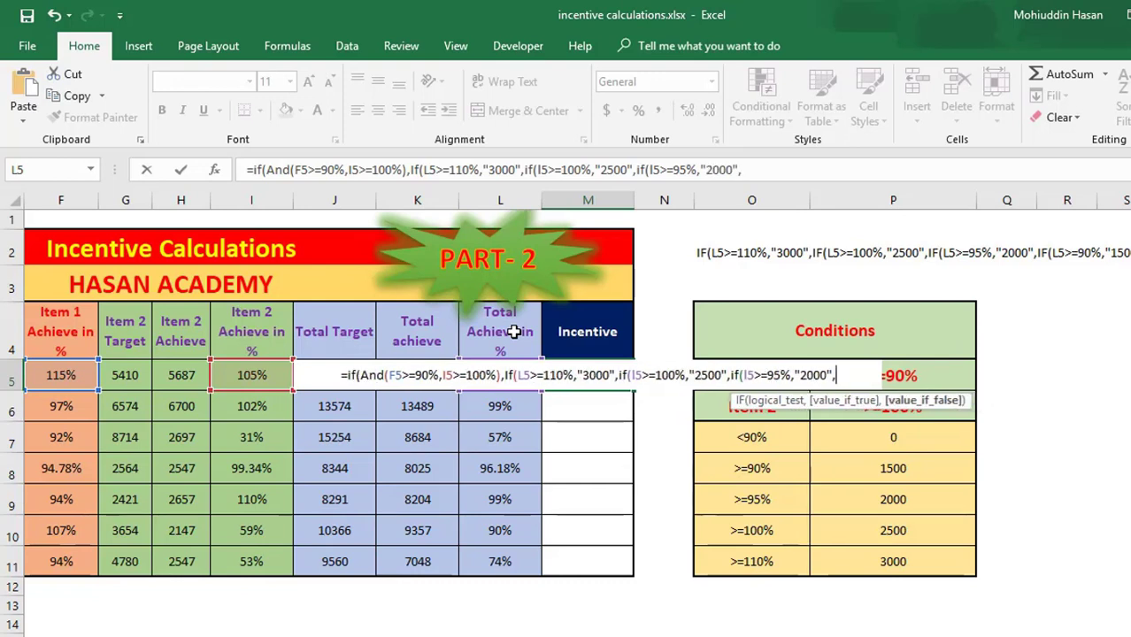
pyautogui.write('if')
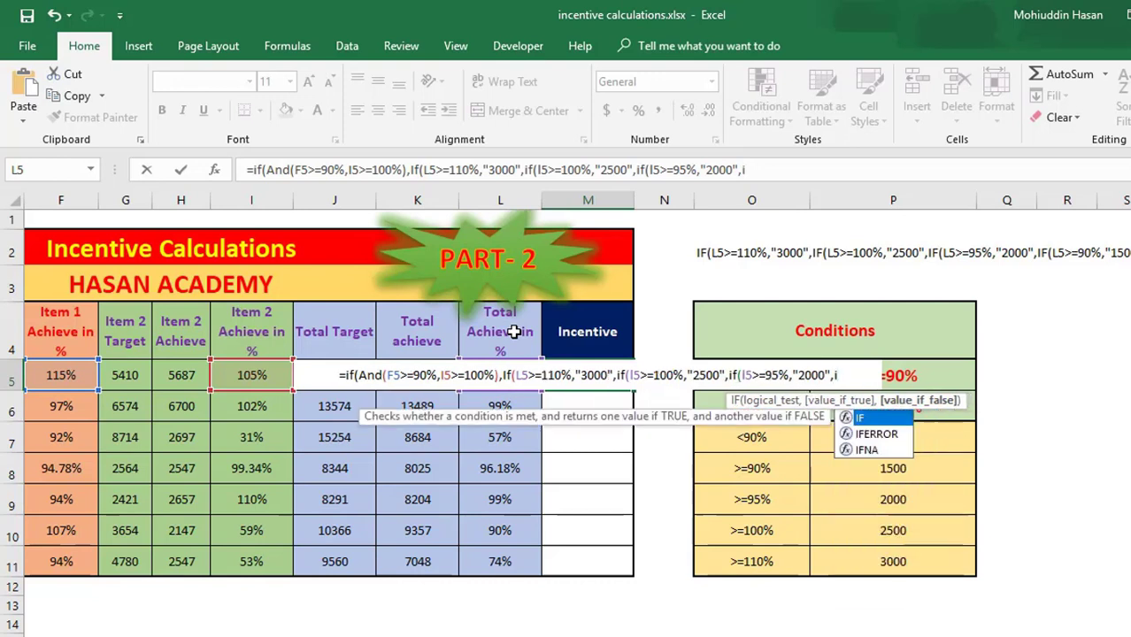
pyautogui.write('(')
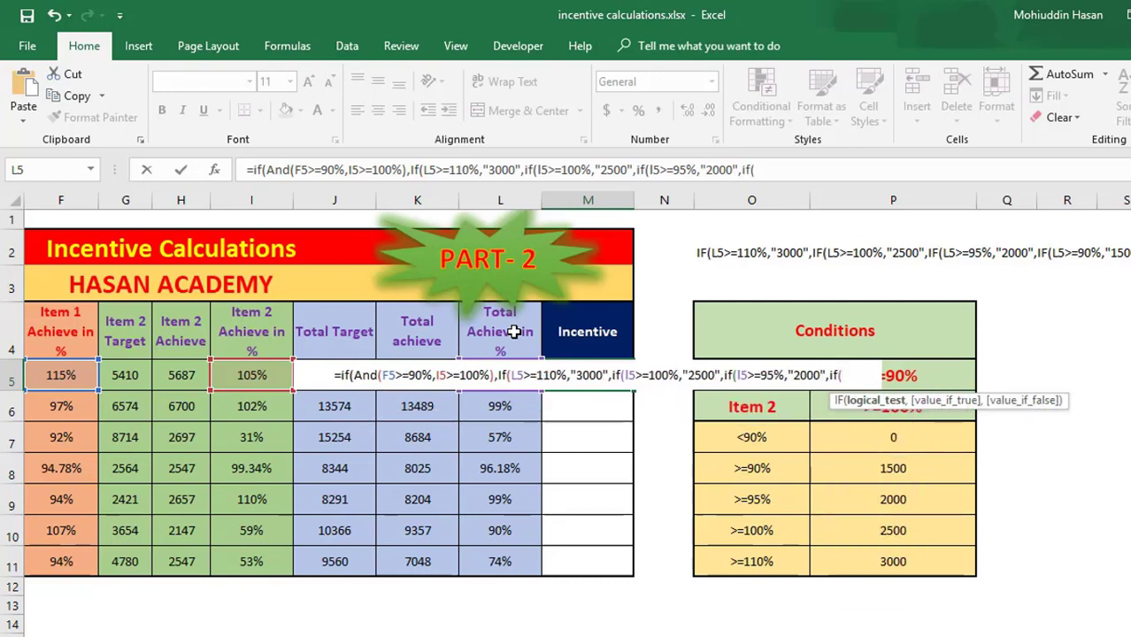
pyautogui.write('l')
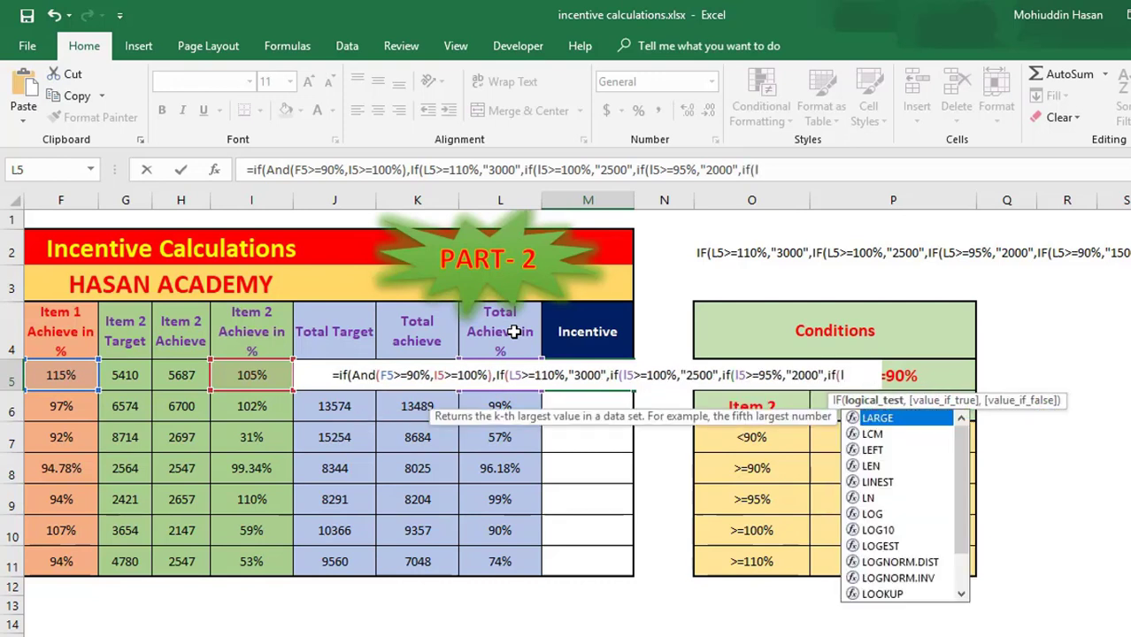
pyautogui.write('5>=')
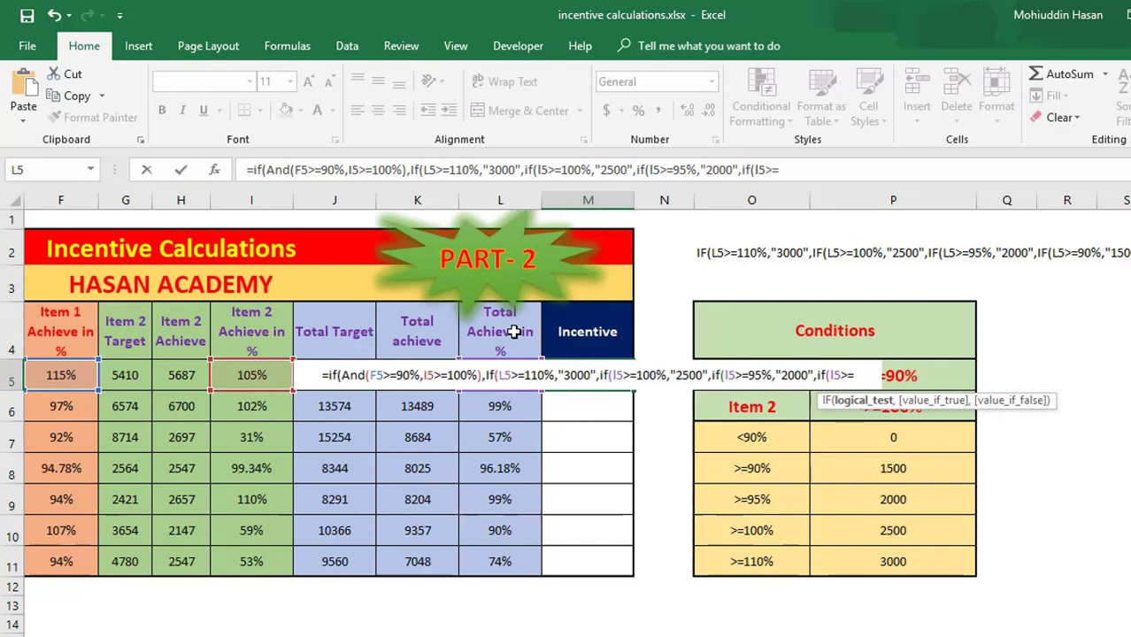
pyautogui.write('90')
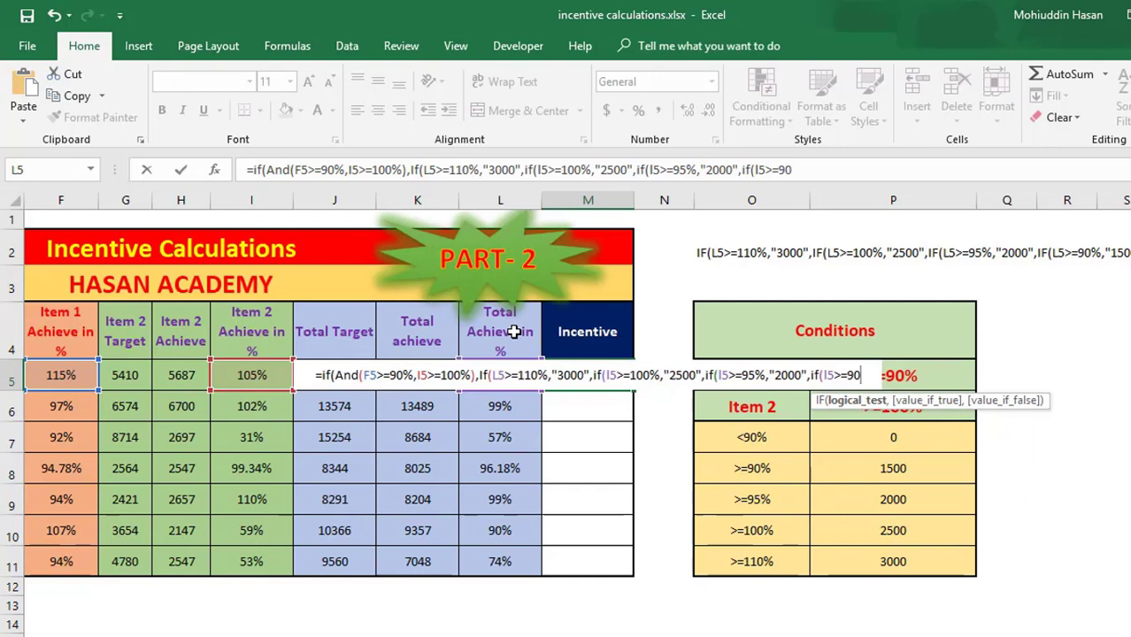
pyautogui.write('%')
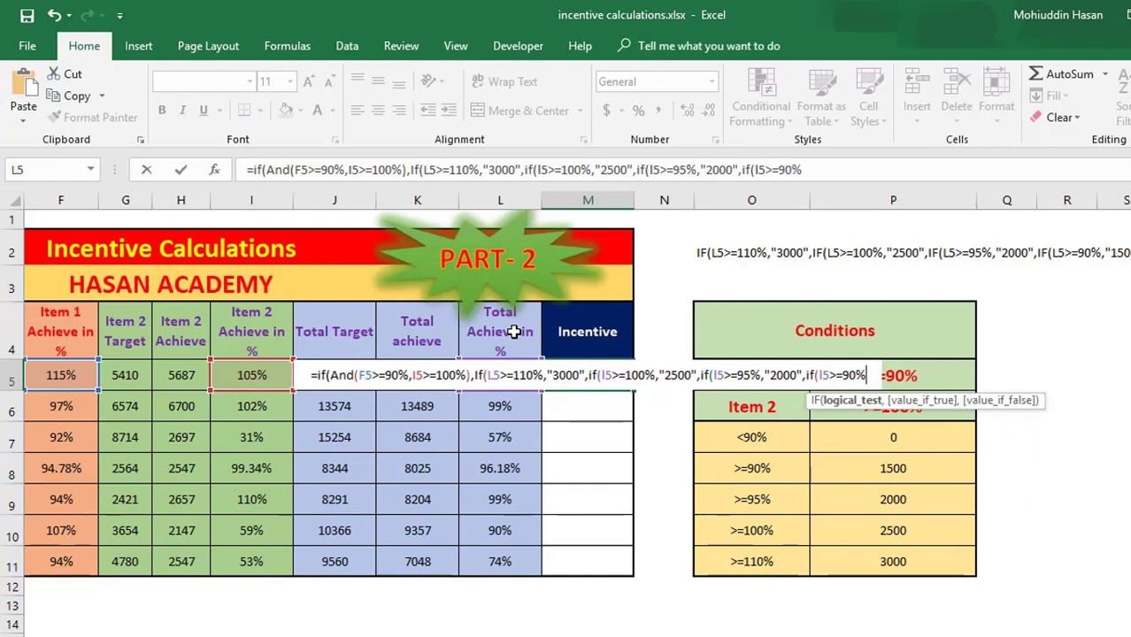
pyautogui.write(',')
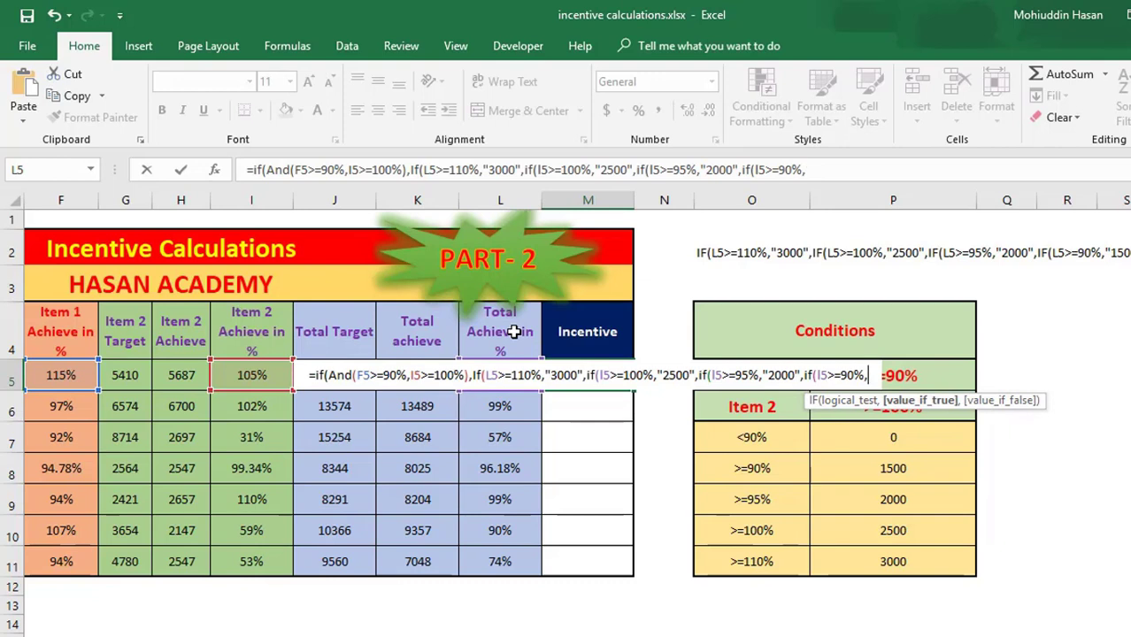
pyautogui.write('1500')
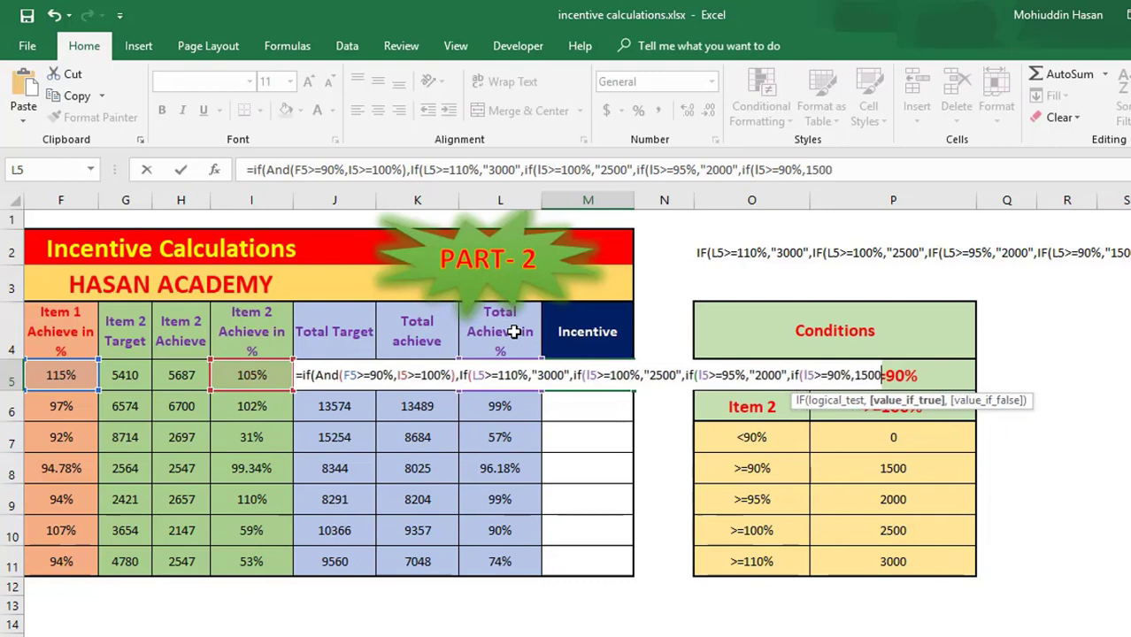
# Quote the 1500 tier, close all nested IFs, and add 0 as the outer IF's false value
pyautogui.press('BackSpace')
pyautogui.press('BackSpace')
pyautogui.press('BackSpace')
pyautogui.press('BackSpace')
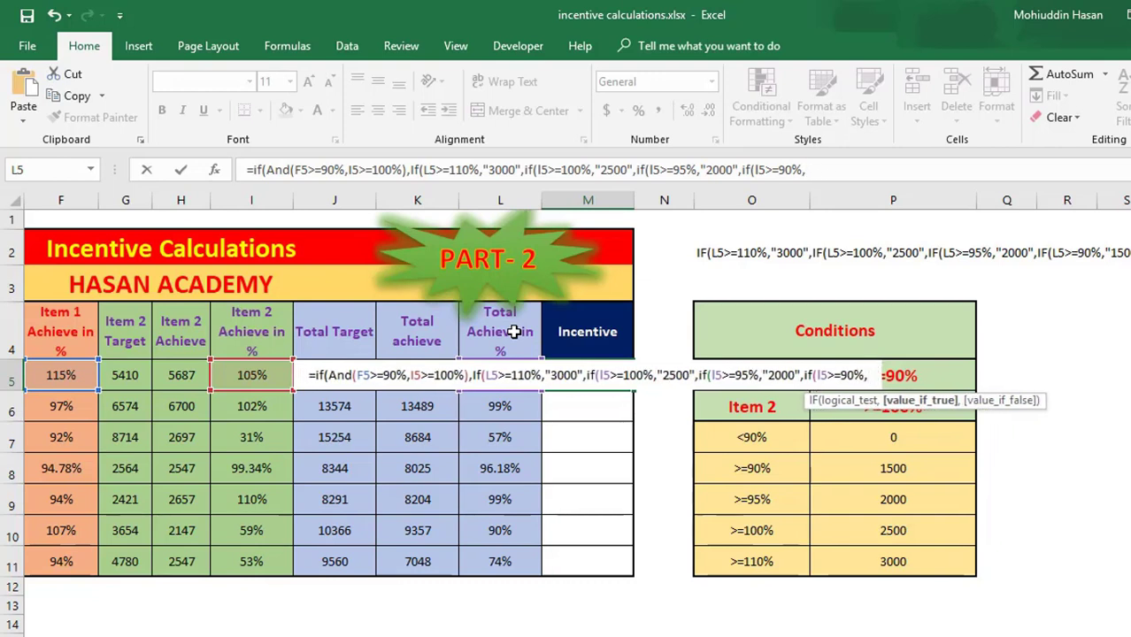
pyautogui.write('"1500')
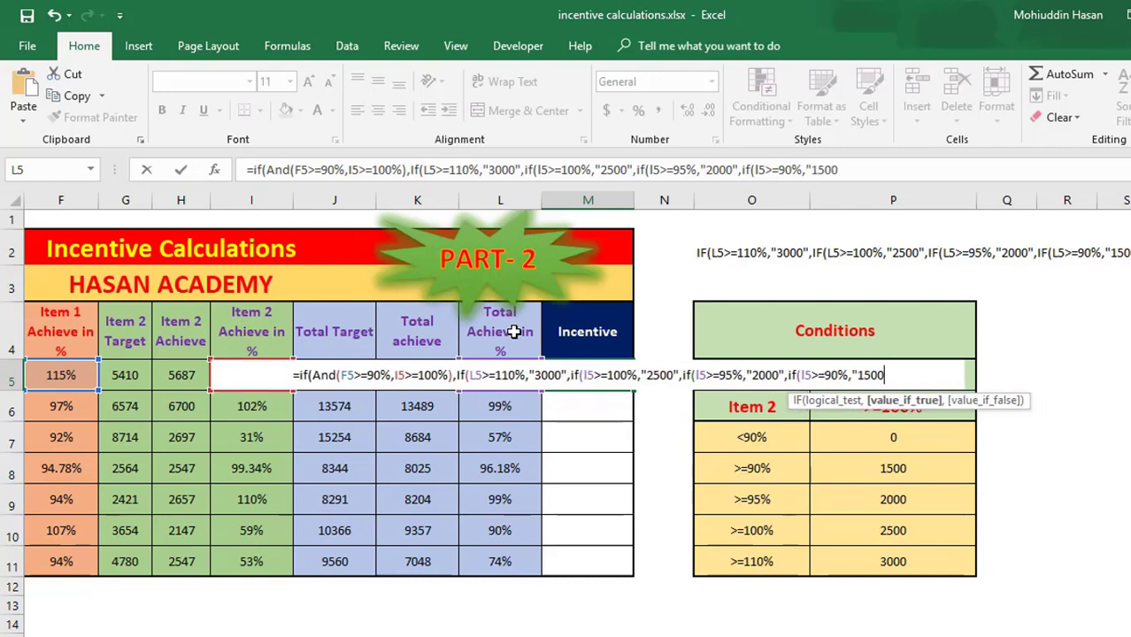
pyautogui.write('"')
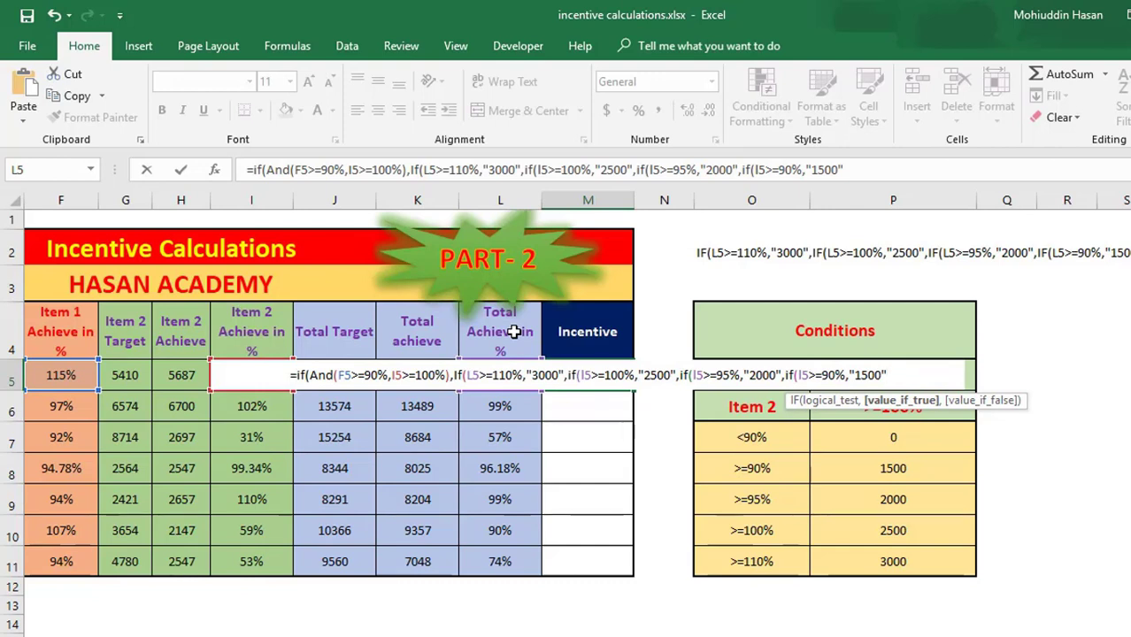
pyautogui.write(')')
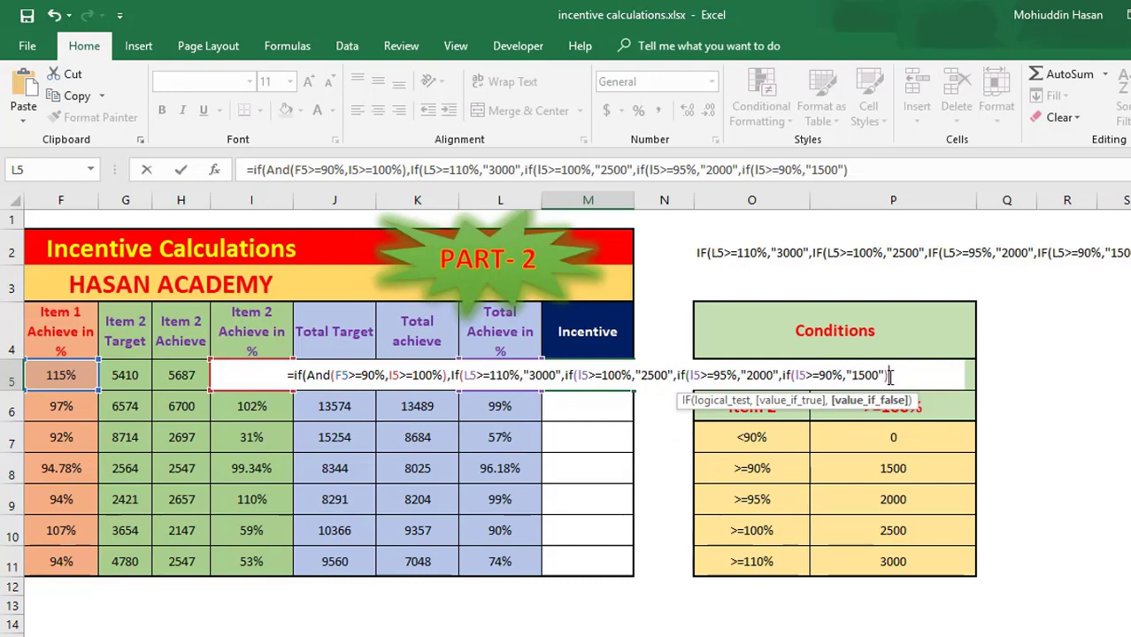
pyautogui.write(')))')
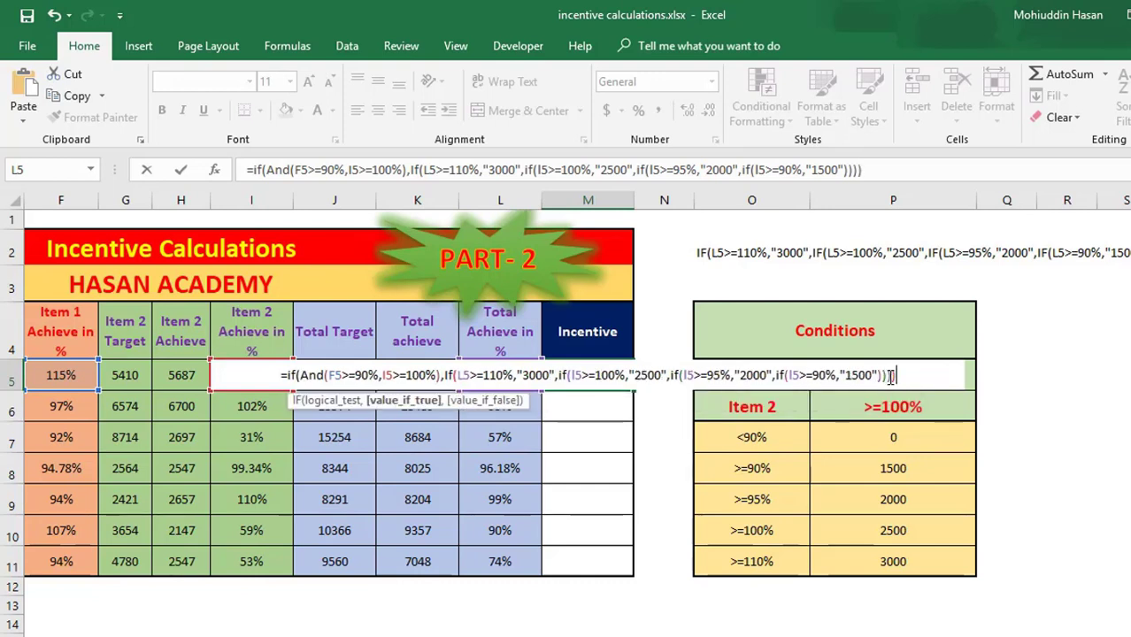
pyautogui.write(')')
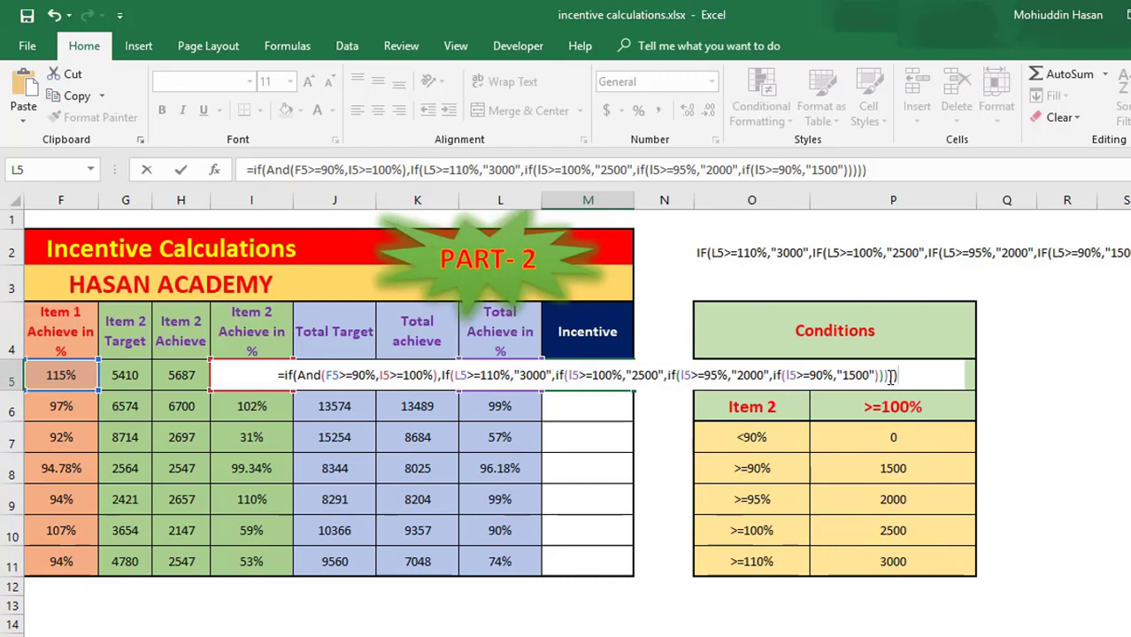
pyautogui.click(889, 376)
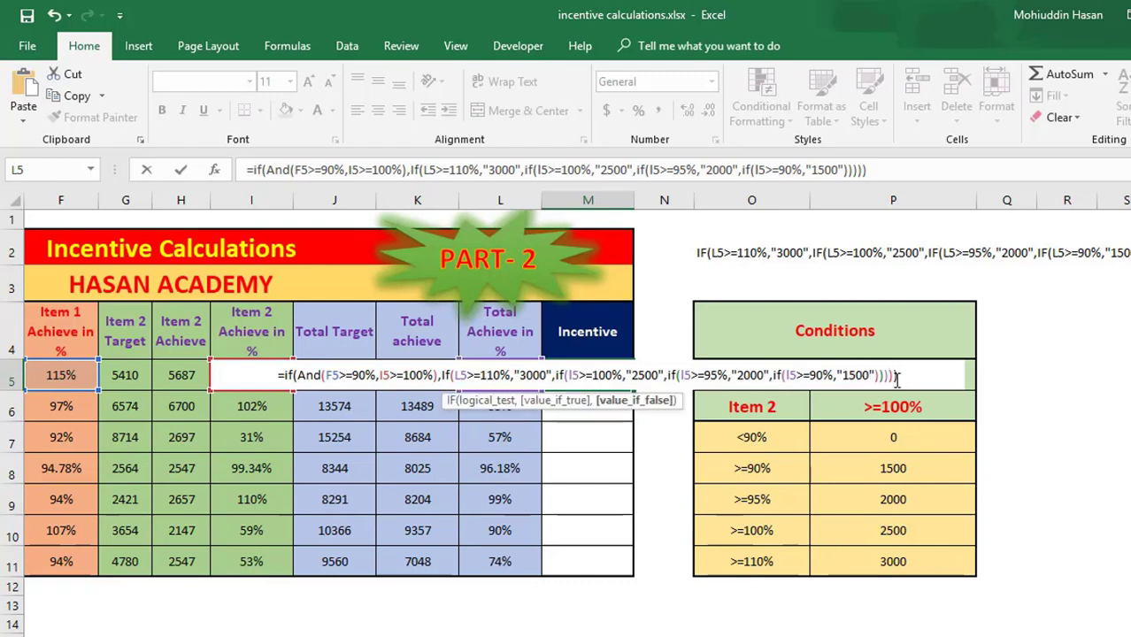
pyautogui.click(894, 376)
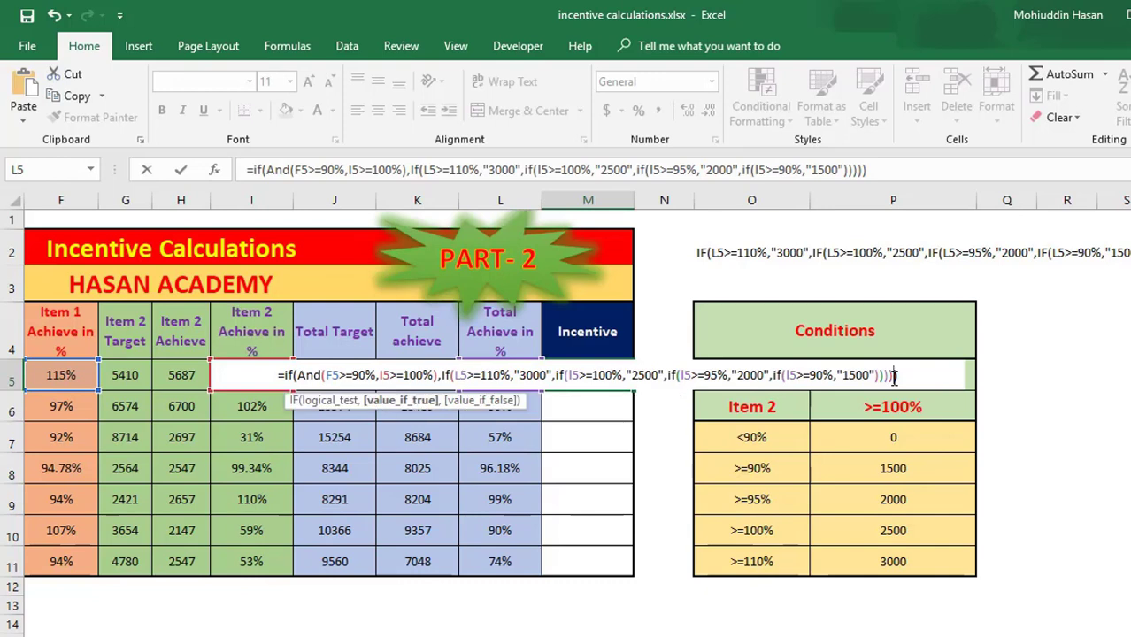
pyautogui.write(',')
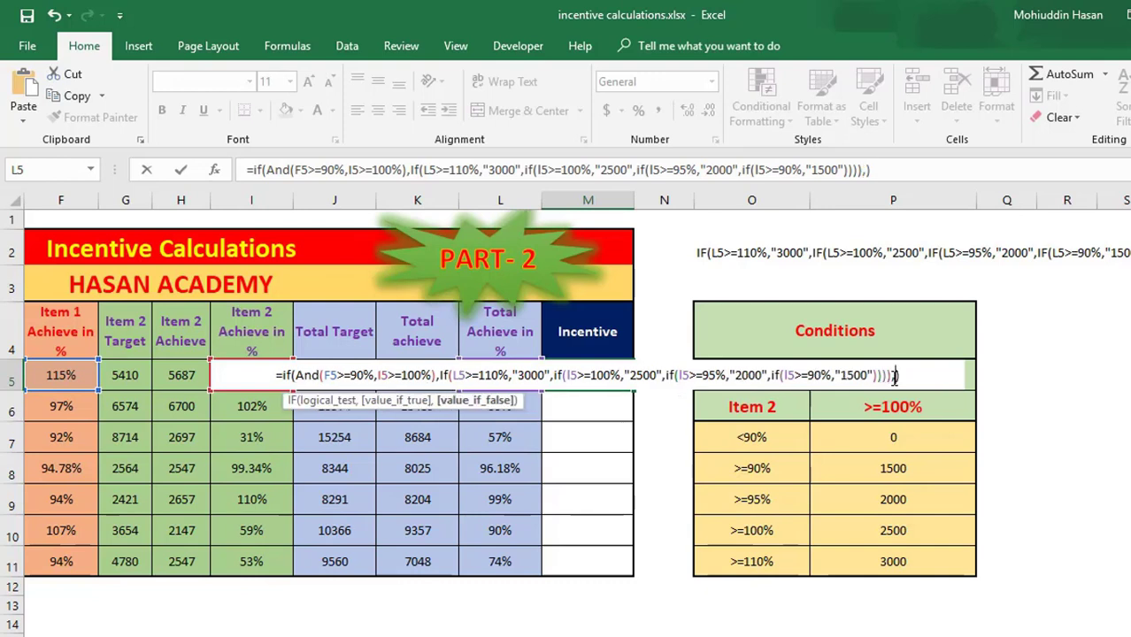
pyautogui.write('0')
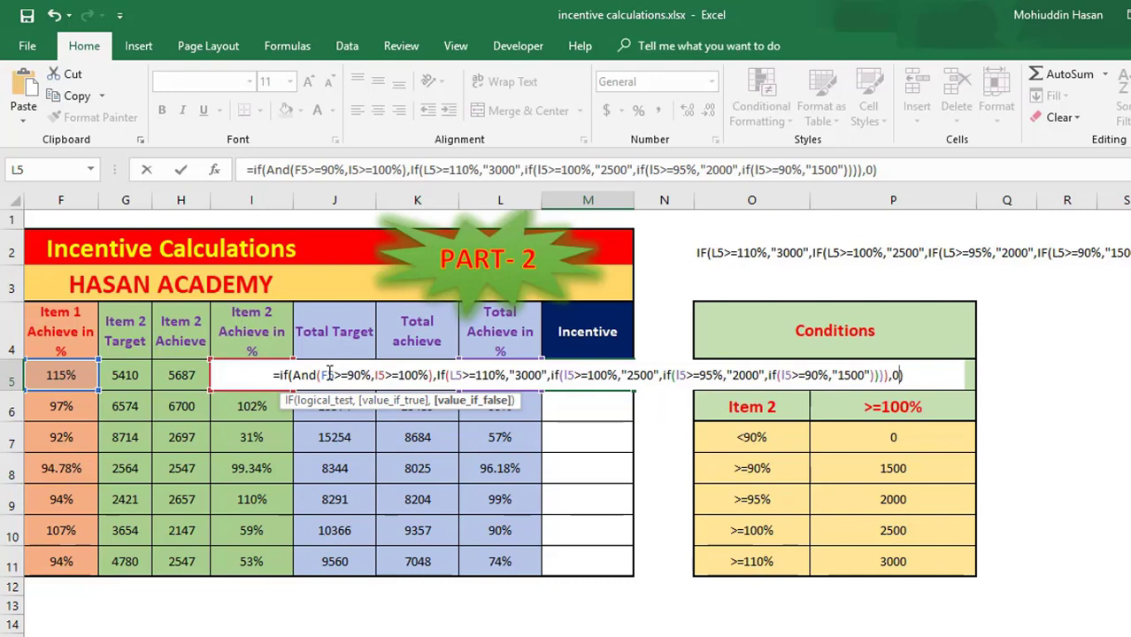
pyautogui.press('Return')
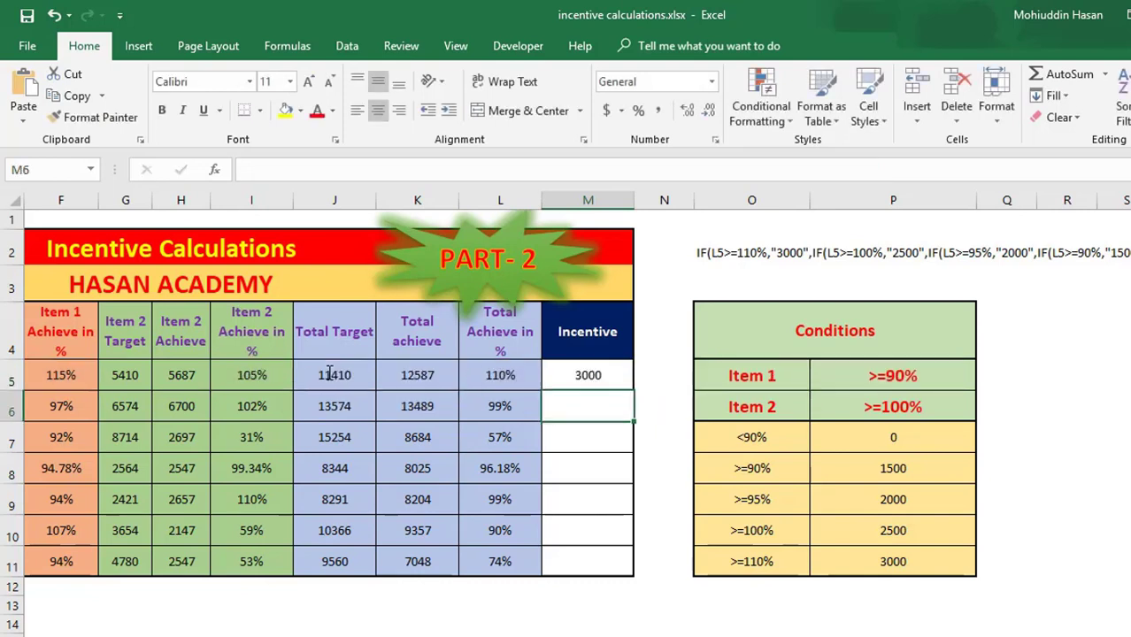
pyautogui.click(594, 386)
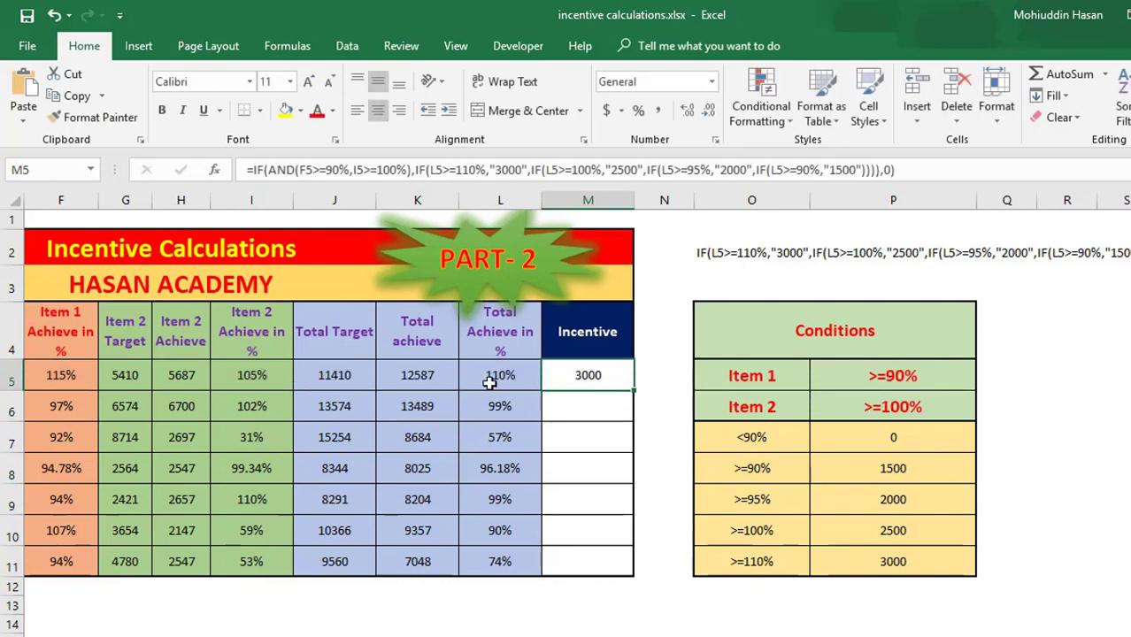
pyautogui.click(489, 382)
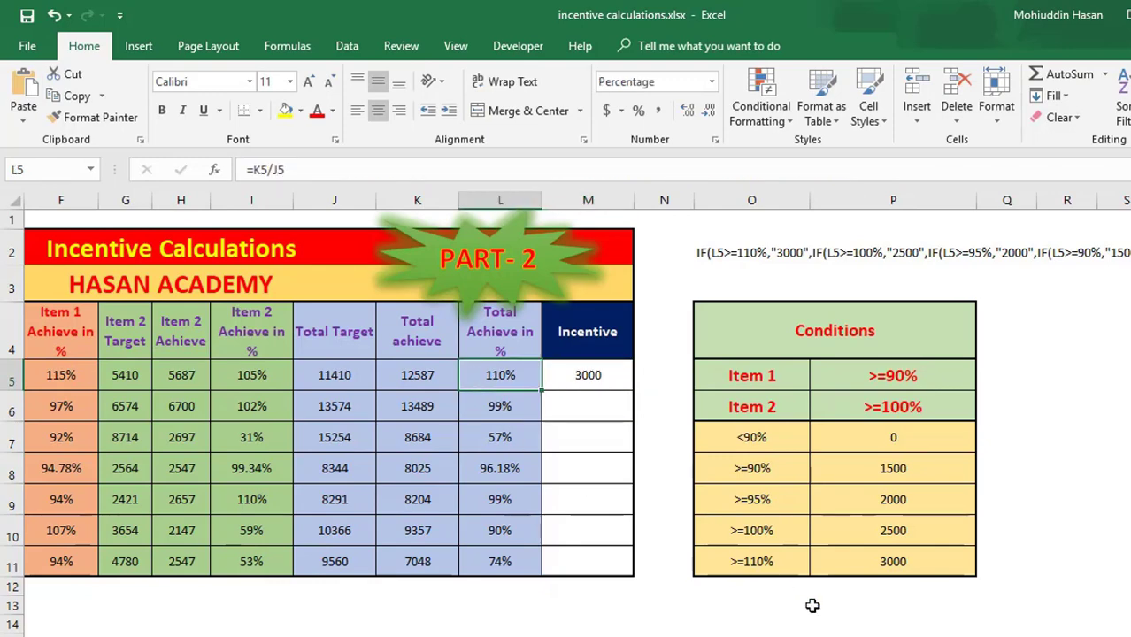
pyautogui.moveTo(885, 636); pyautogui.dragTo(827, 636)
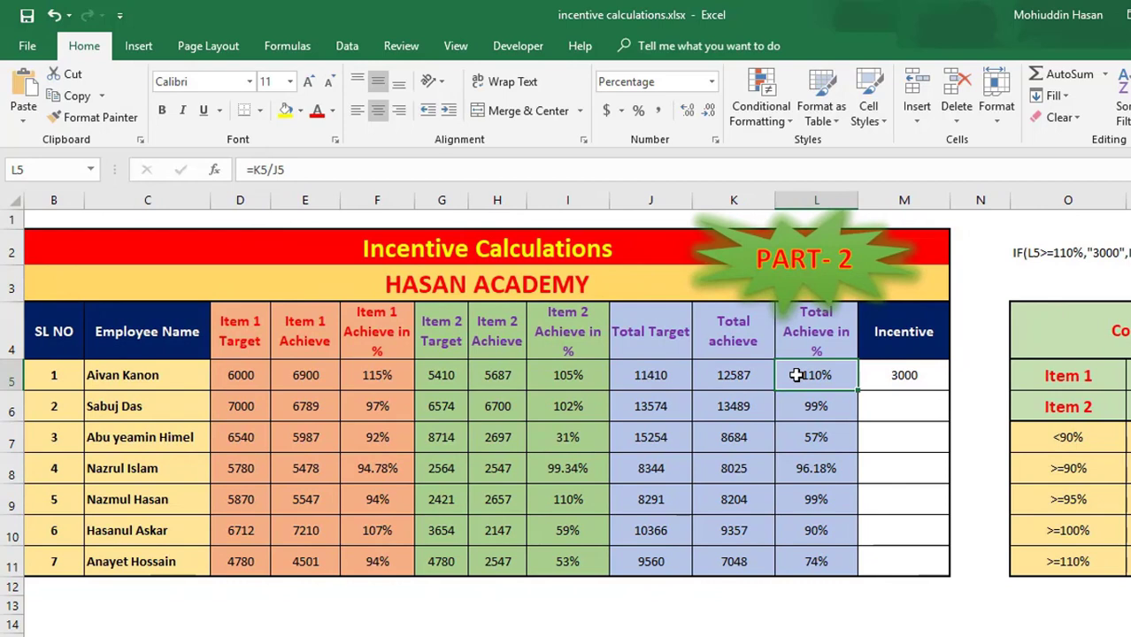
pyautogui.click(368, 377)
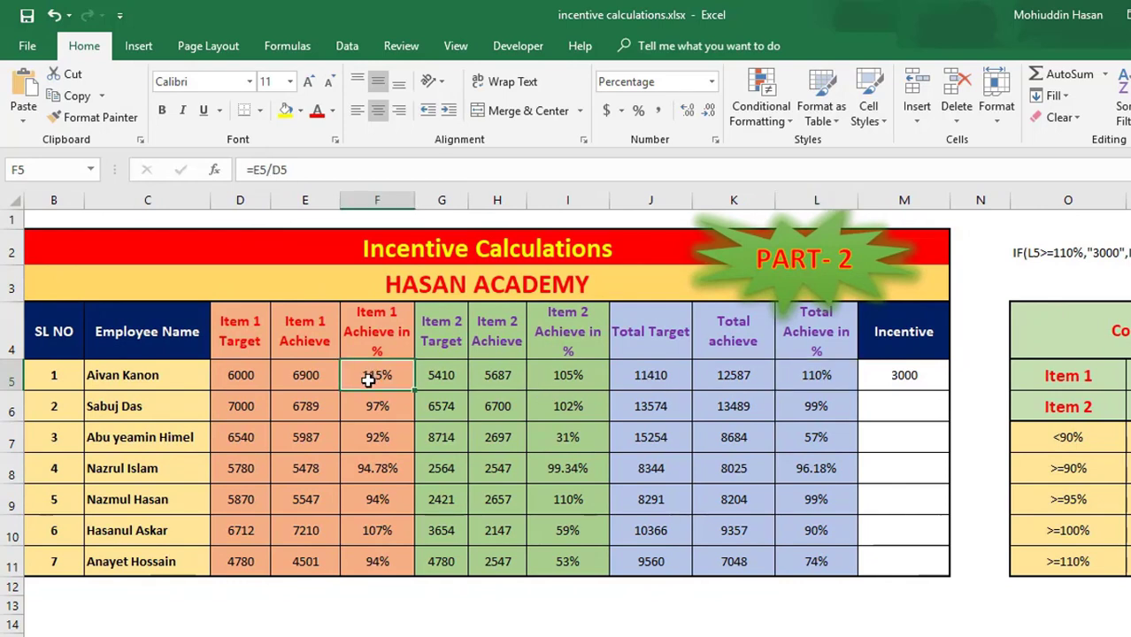
pyautogui.click(552, 372)
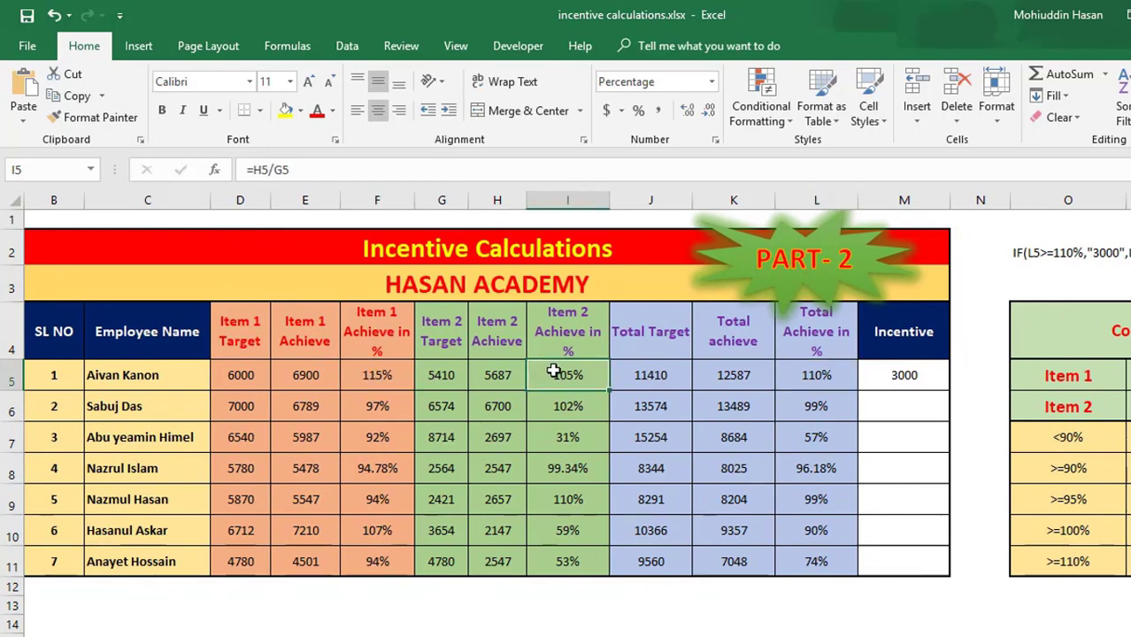
pyautogui.click(1048, 377)
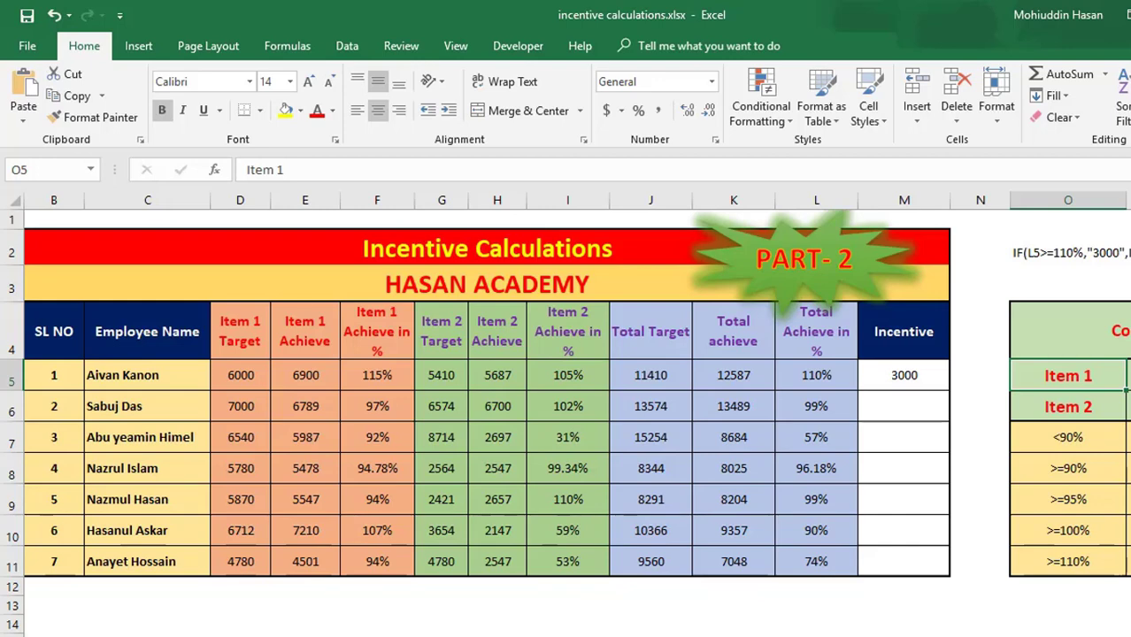
# Fill M5's incentive formula down to M11 without formatting
pyautogui.click(924, 381)
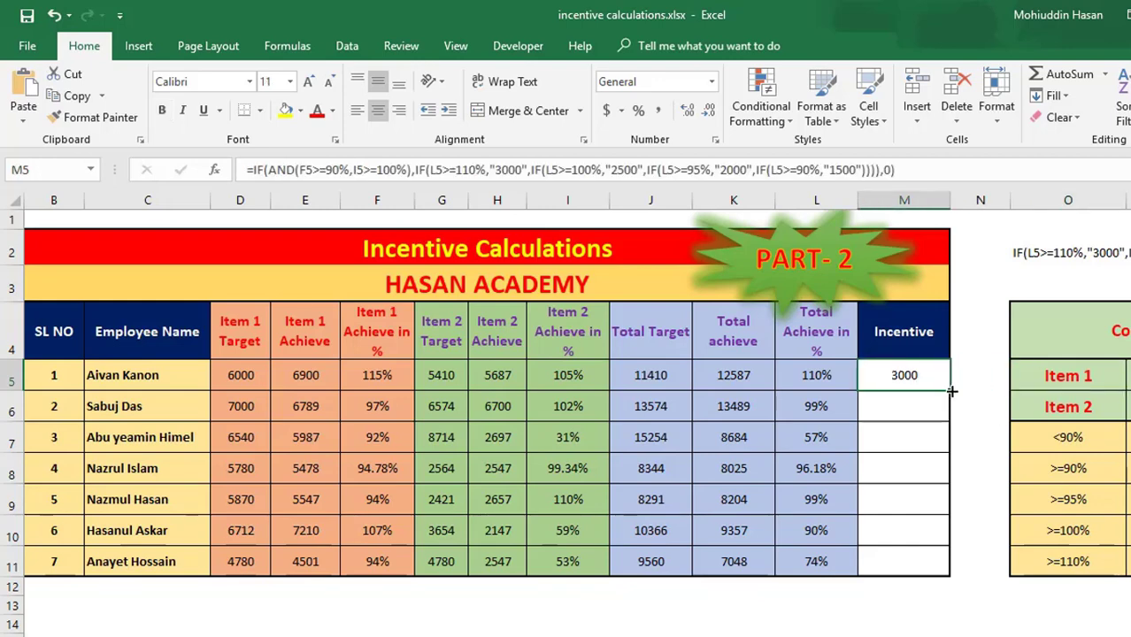
pyautogui.doubleClick(950, 390)
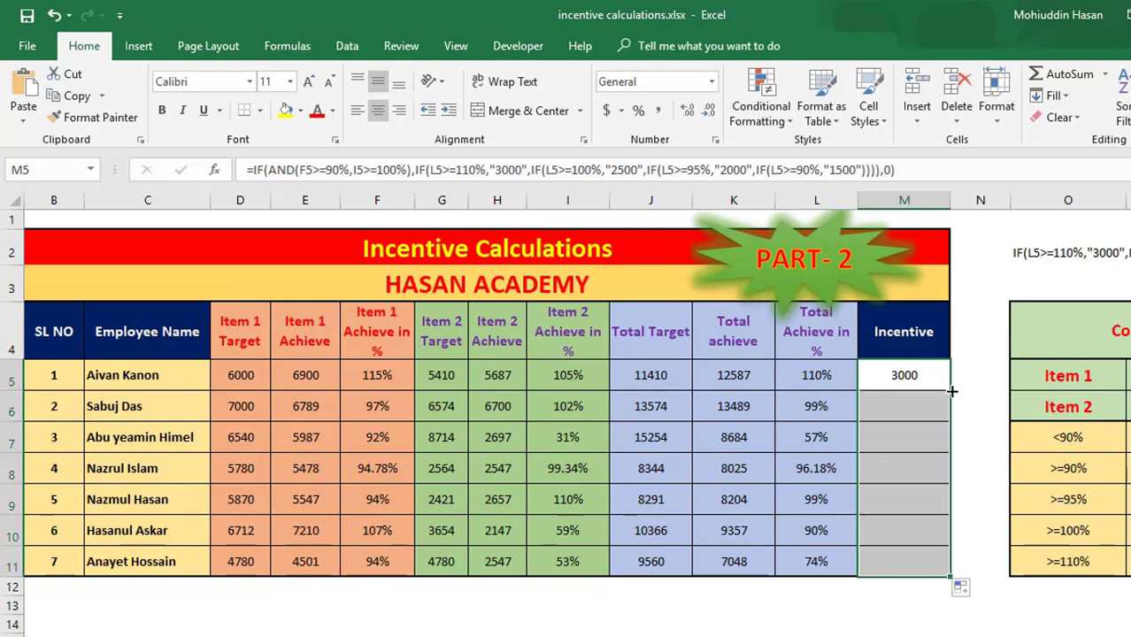
pyautogui.click(968, 588)
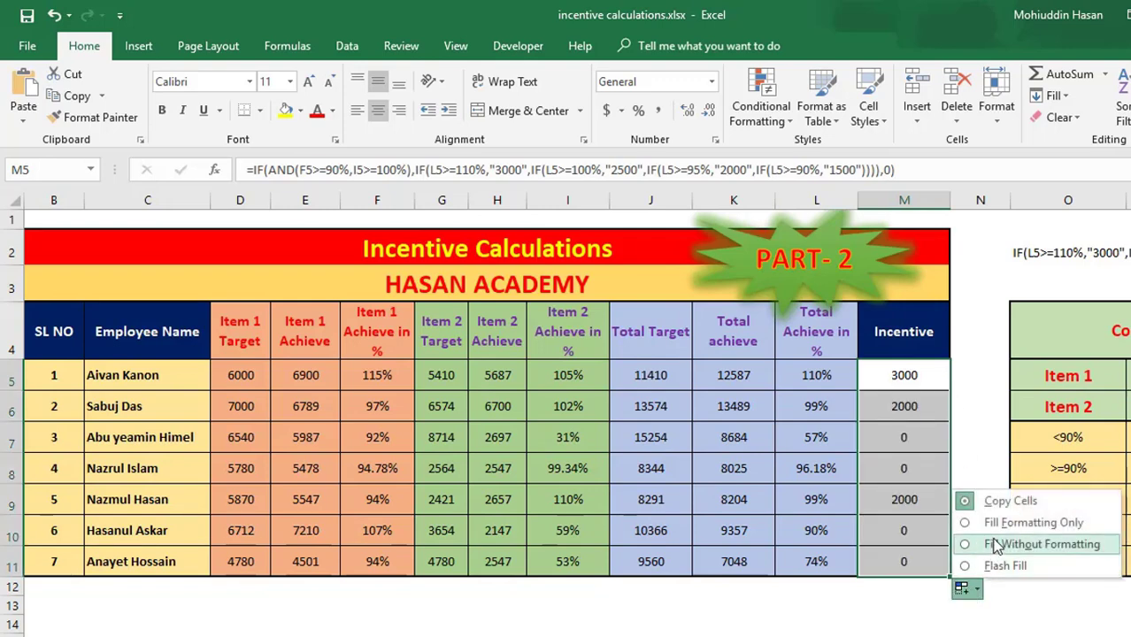
pyautogui.click(973, 544)
# Check the copied formulas and highlight the zero incentives in M7:M8 and M10:M11
pyautogui.click(880, 469)
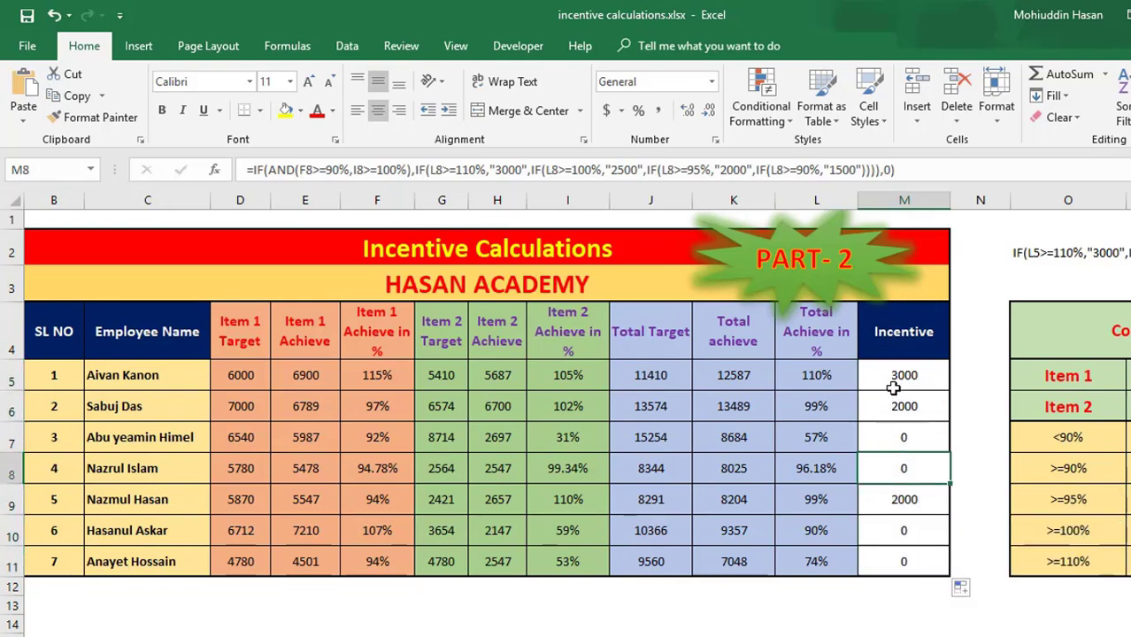
pyautogui.click(891, 378)
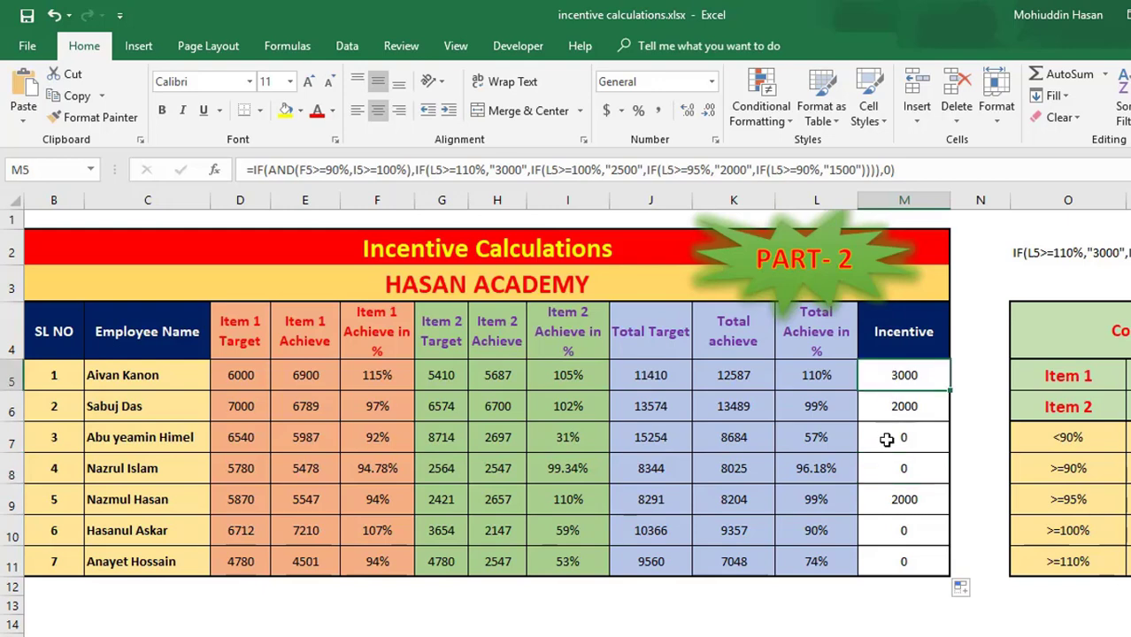
pyautogui.moveTo(886, 437); pyautogui.dragTo(887, 462)
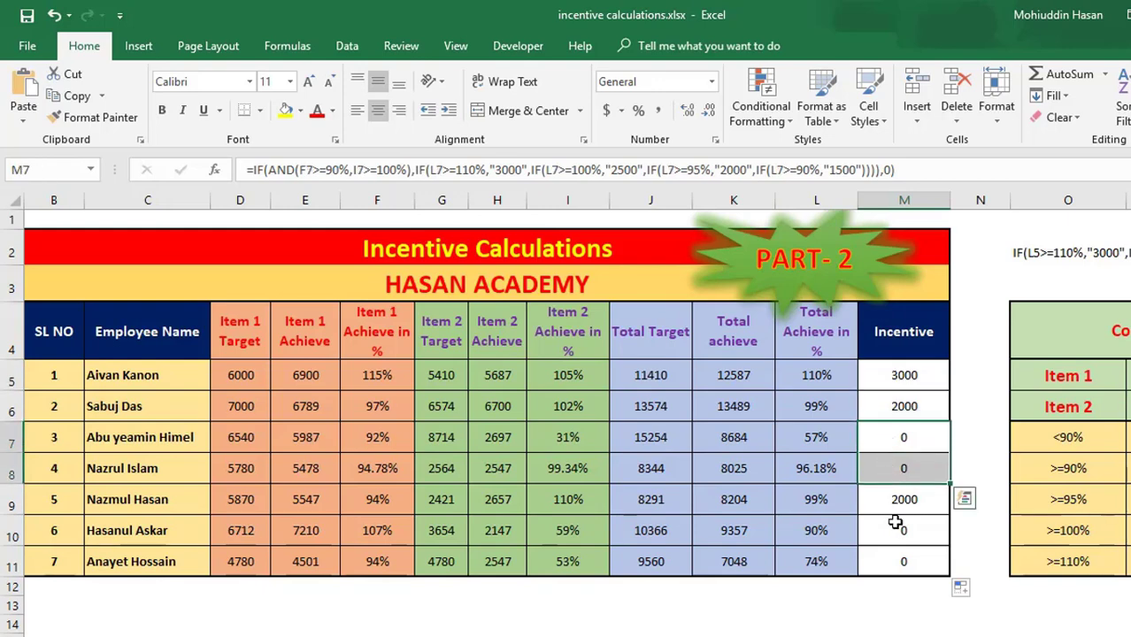
pyautogui.moveTo(893, 530); pyautogui.dragTo(896, 556)
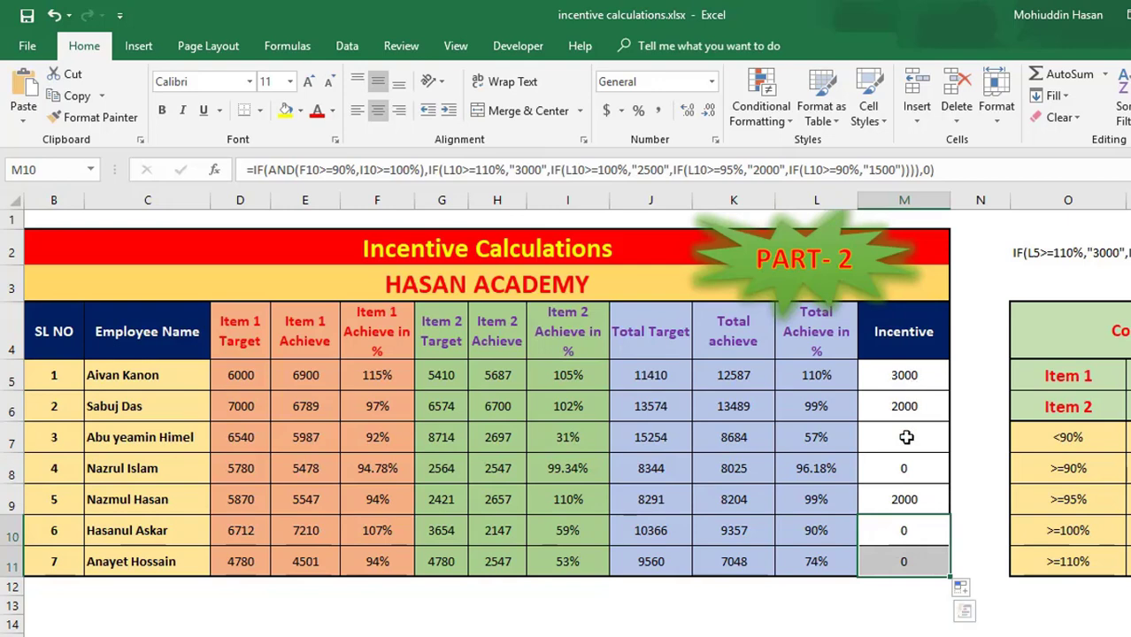
pyautogui.moveTo(904, 437); pyautogui.dragTo(902, 469)
# Replace M7's final 0 fallback with the text not eligble
pyautogui.click(891, 169)
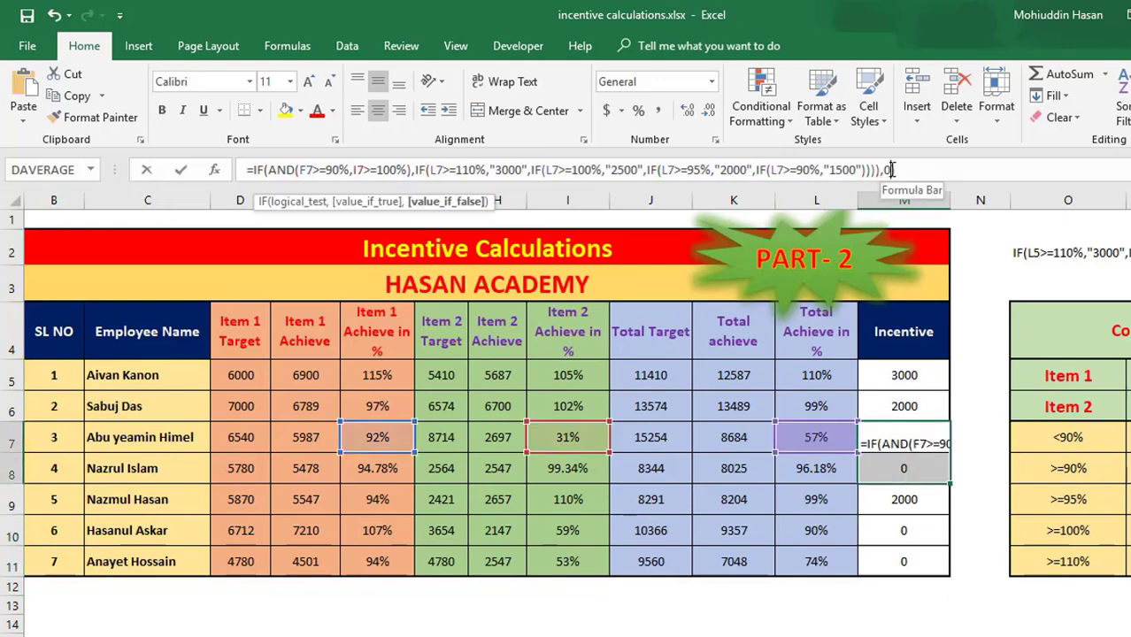
pyautogui.press('BackSpace')
pyautogui.write('not eli')
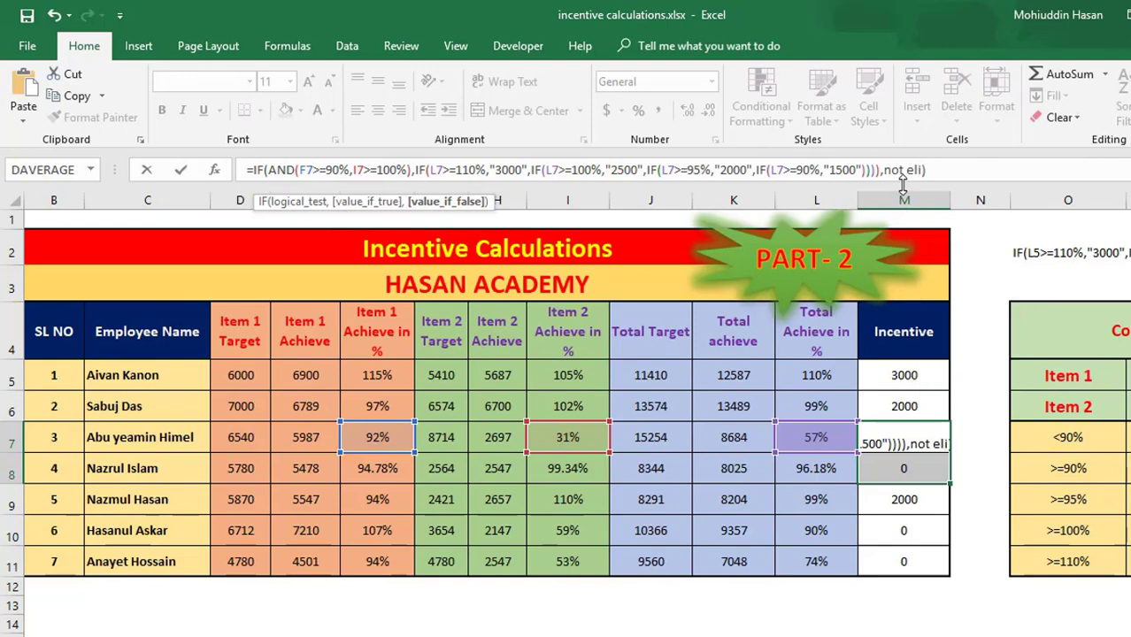
pyautogui.write('gble')
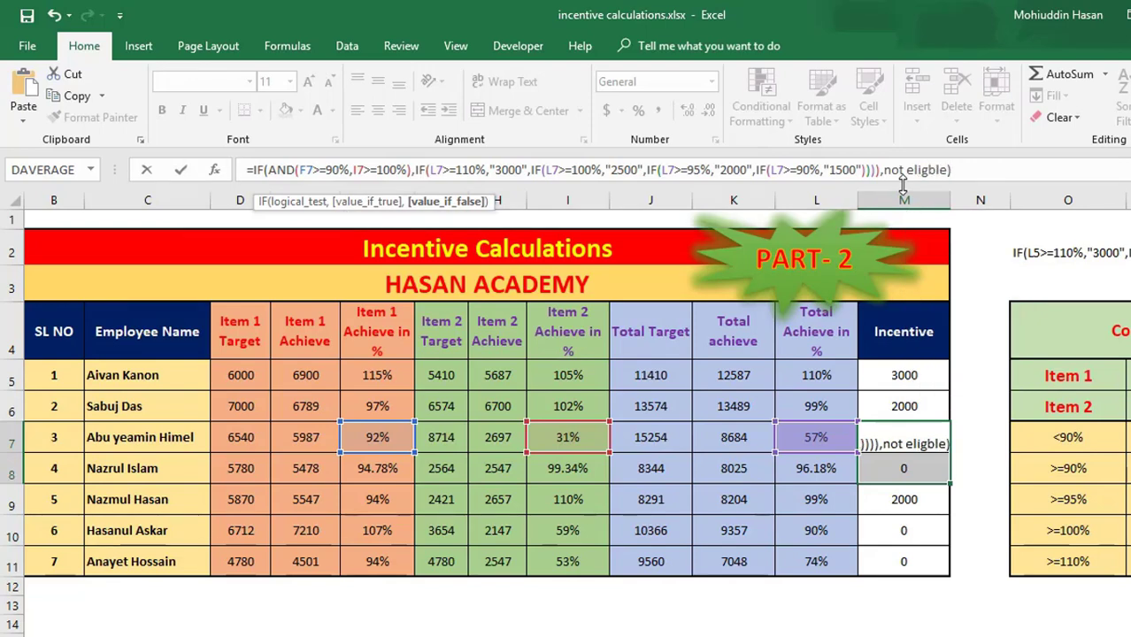
pyautogui.press('Return')
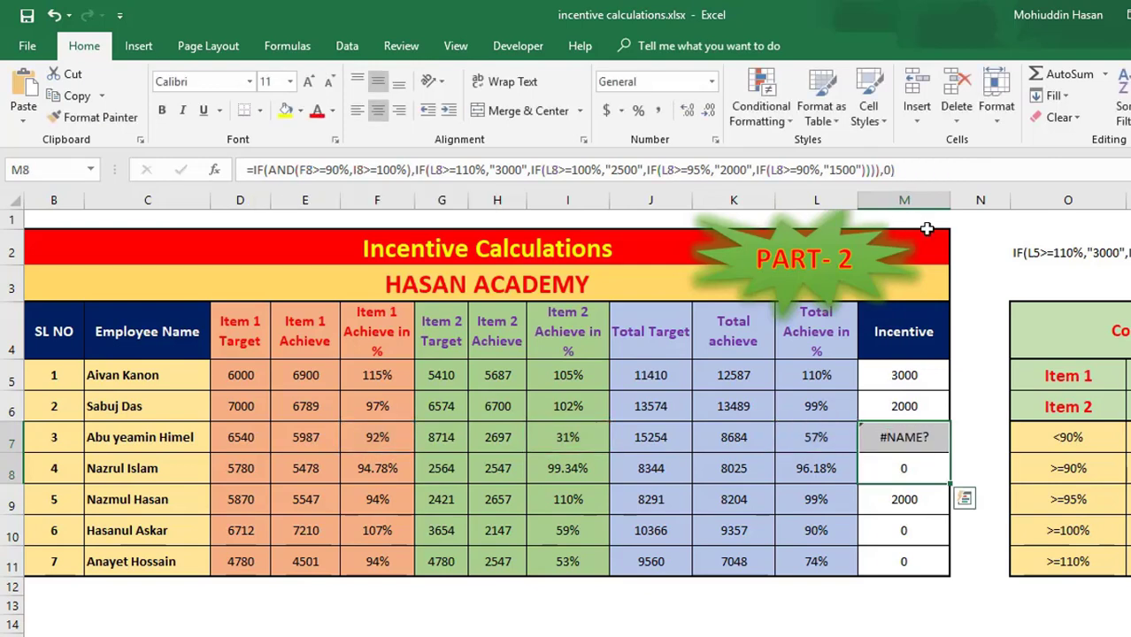
# Fix M7's #NAME? error by wrapping not eligble in quotation marks
pyautogui.click(882, 443)
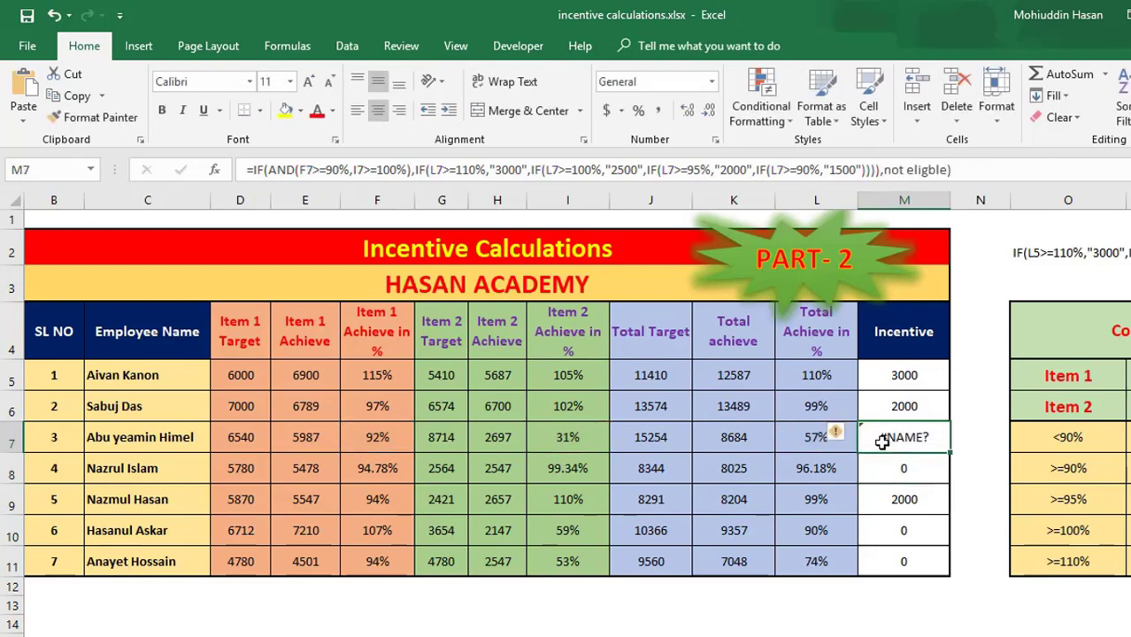
pyautogui.click(882, 175)
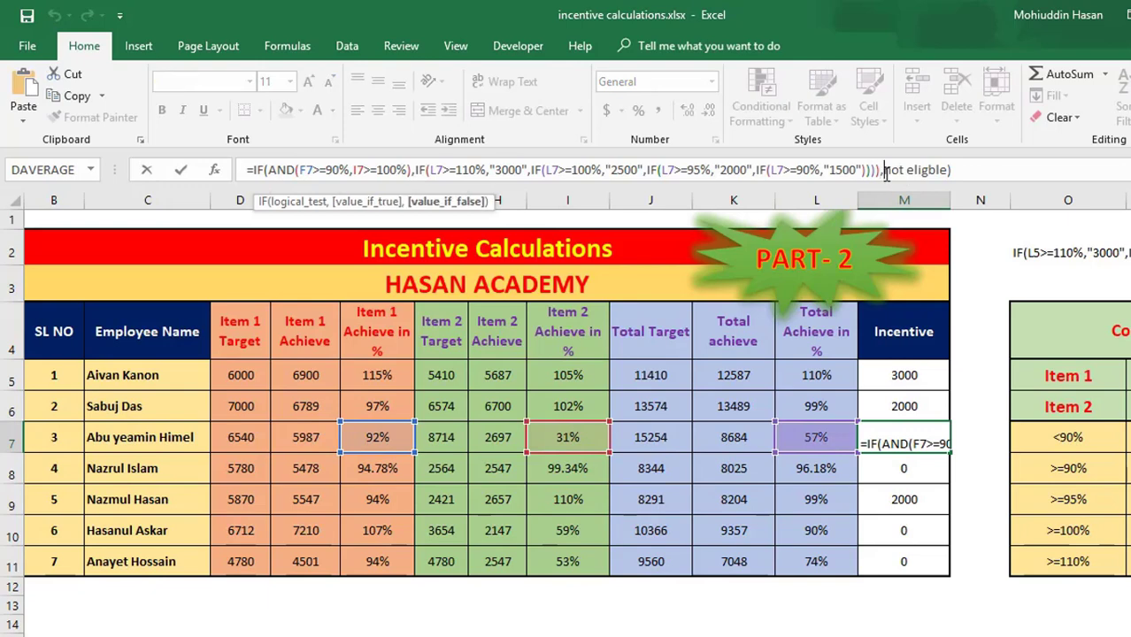
pyautogui.write('"')
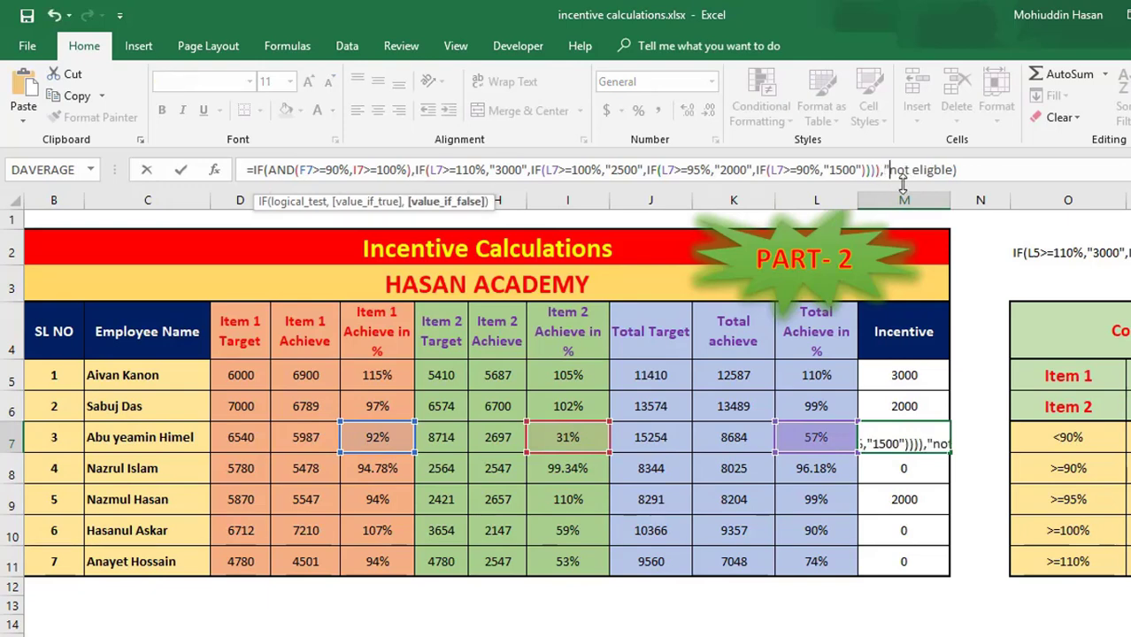
pyautogui.click(947, 168)
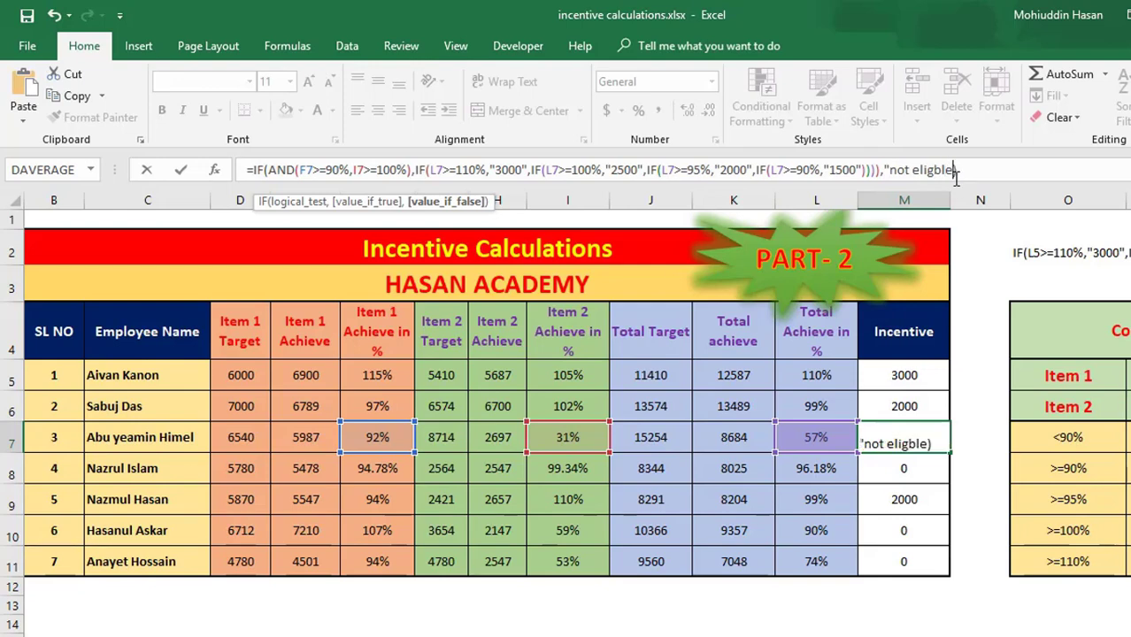
pyautogui.write('"')
pyautogui.press('Return')
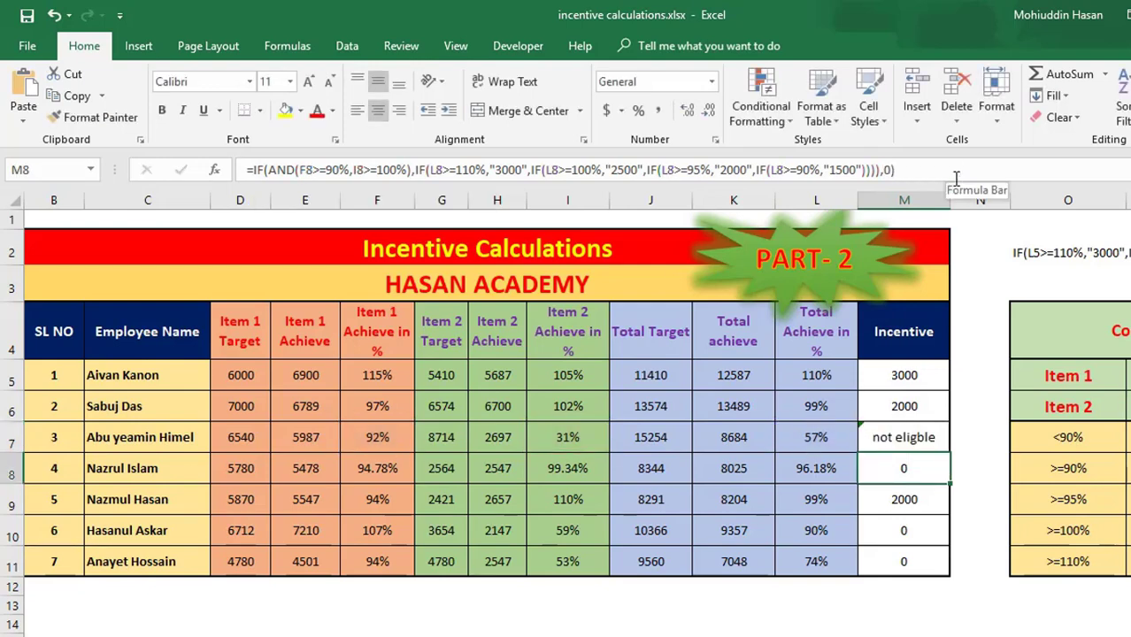
# Copy M7's "not eligble" formula up to M5 and down through M11, then check M9
pyautogui.click(901, 435)
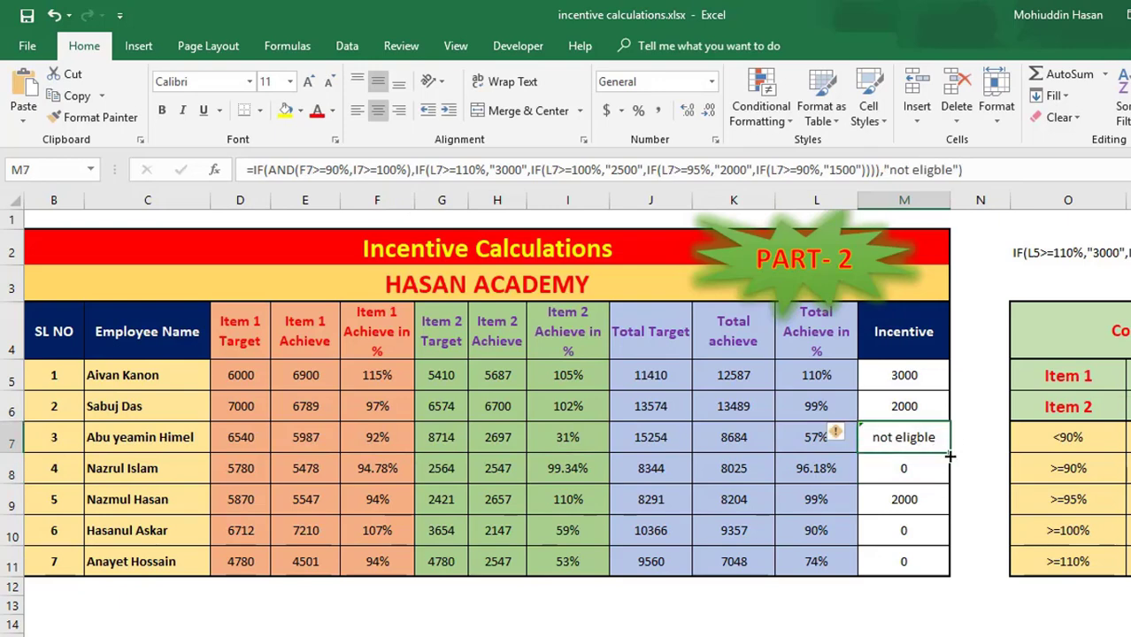
pyautogui.moveTo(944, 400); pyautogui.dragTo(929, 378)
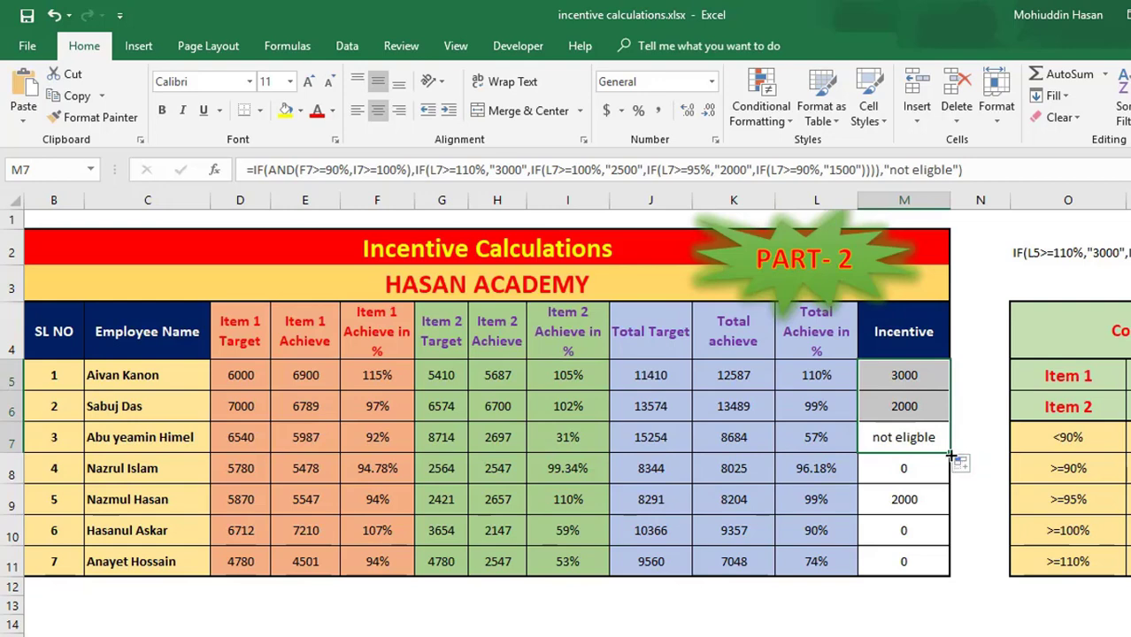
pyautogui.doubleClick(949, 453)
pyautogui.click(890, 435)
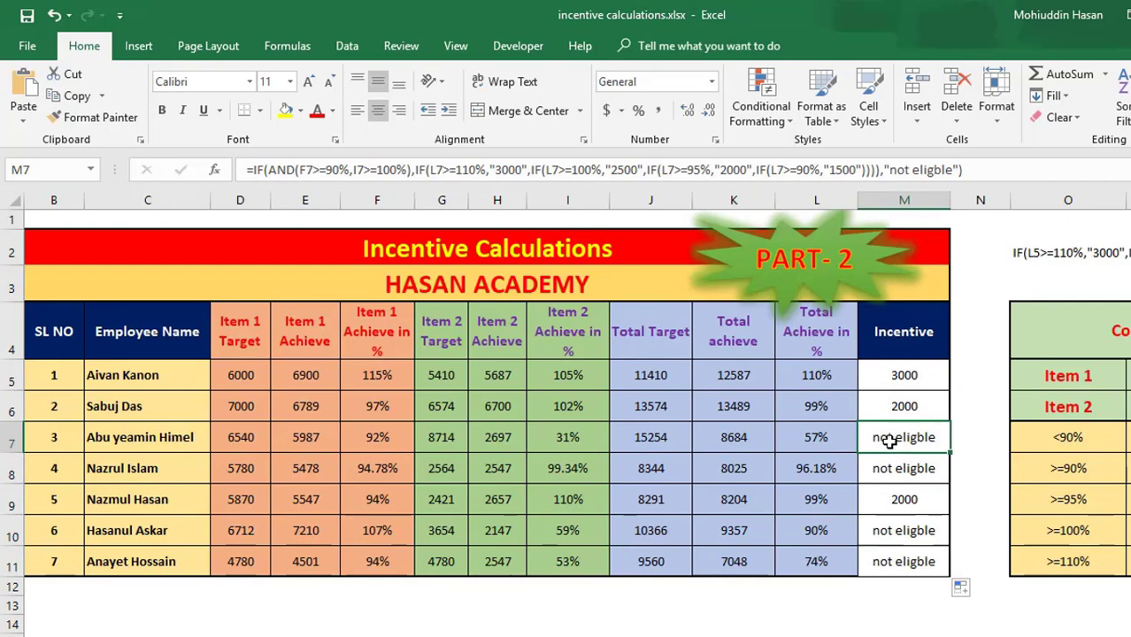
pyautogui.click(898, 501)
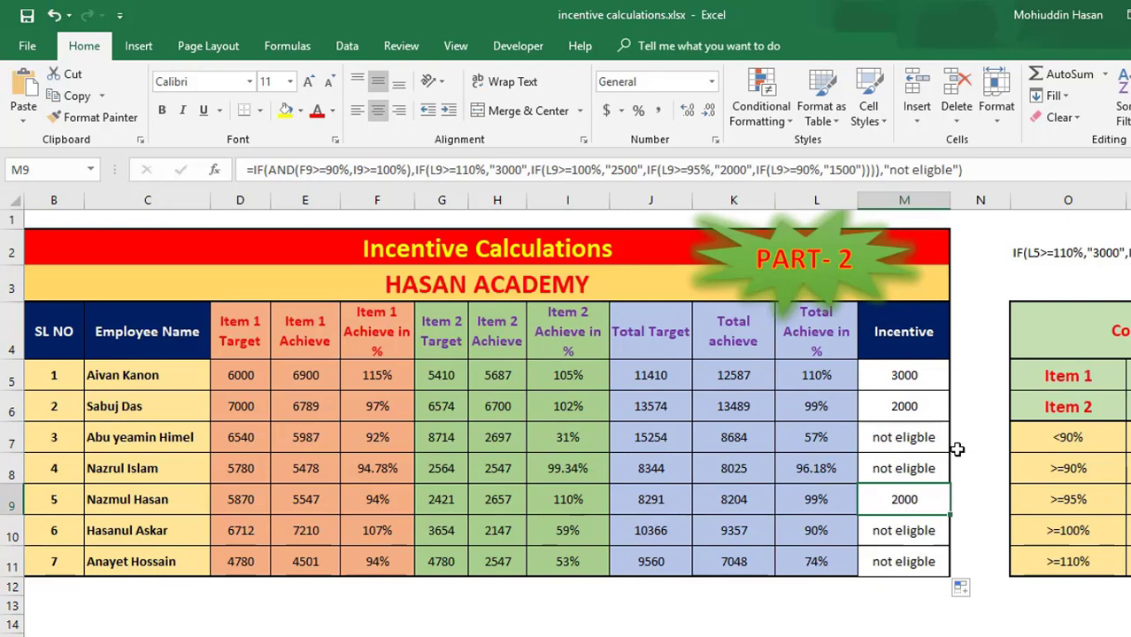
# Undo the not eligble fill and edit so column M returns 3000, 2000, 0, 0, 2000, 0, 0
pyautogui.hotkey('ctrl', 'z')
pyautogui.hotkey('ctrl', 'z')
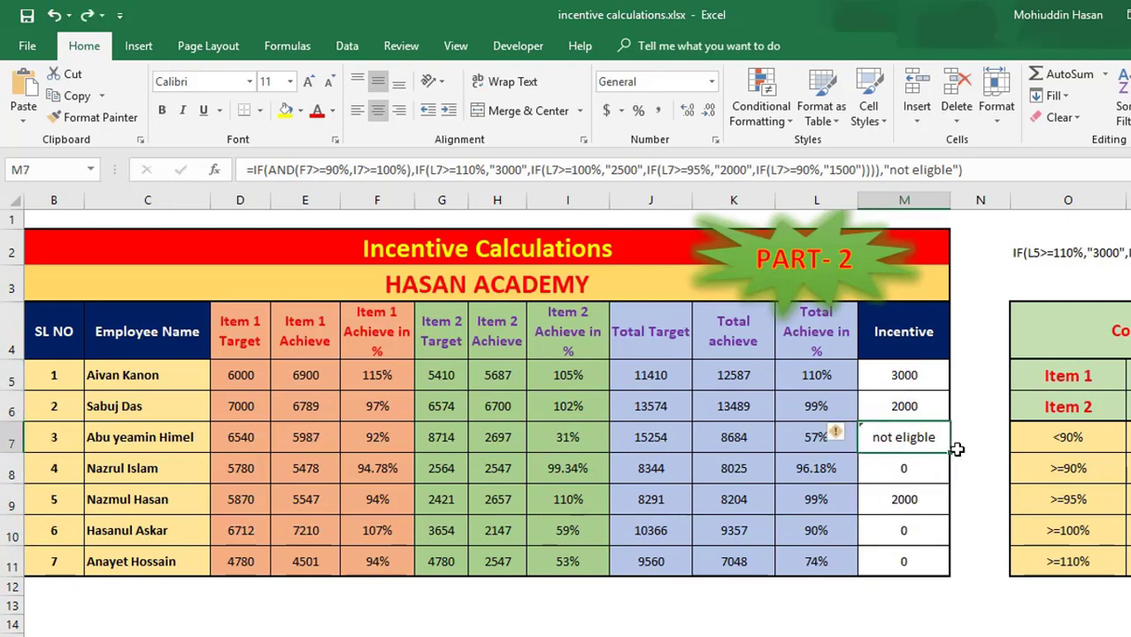
pyautogui.hotkey('ctrl', 'z')
pyautogui.hotkey('ctrl', 'y')
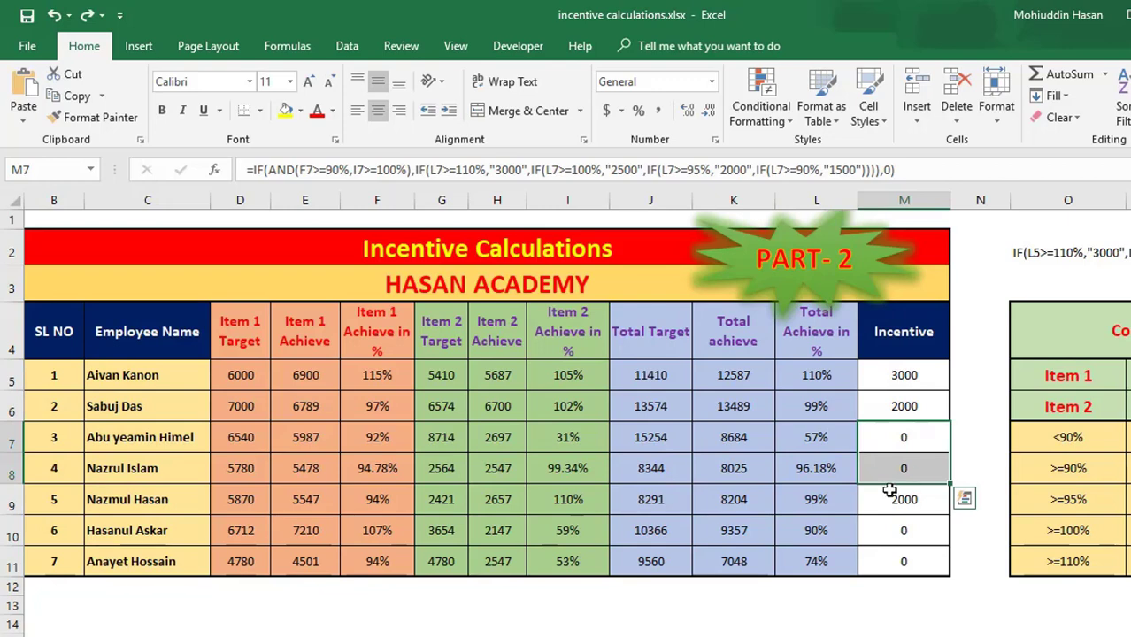